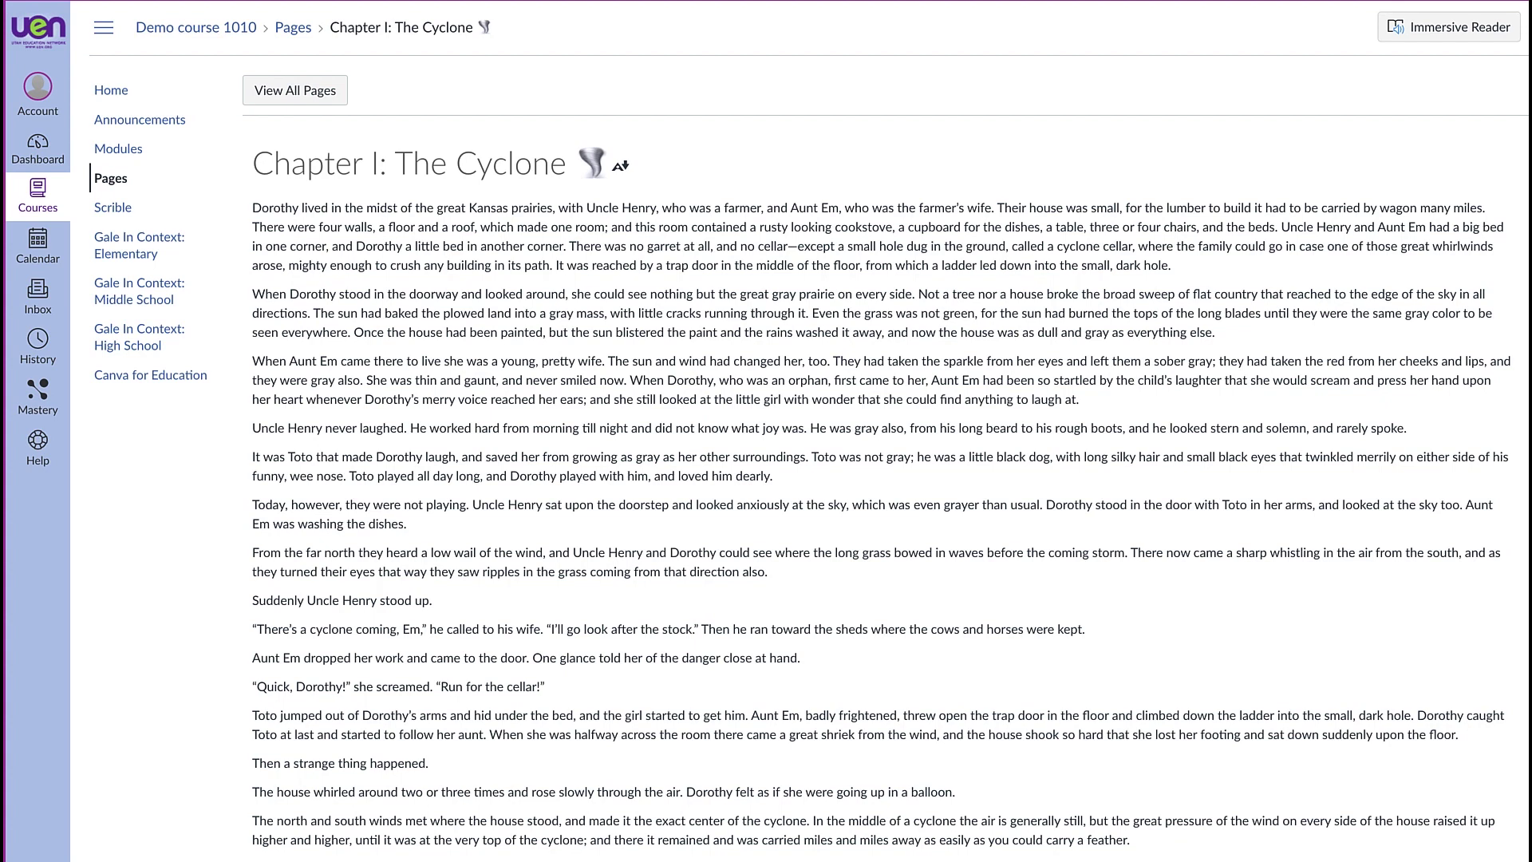
# Step: Open the chapter in Immersive Reader, play then pause read-aloud, and check speed 1 with the Female voice
pyautogui.click(1438, 39)
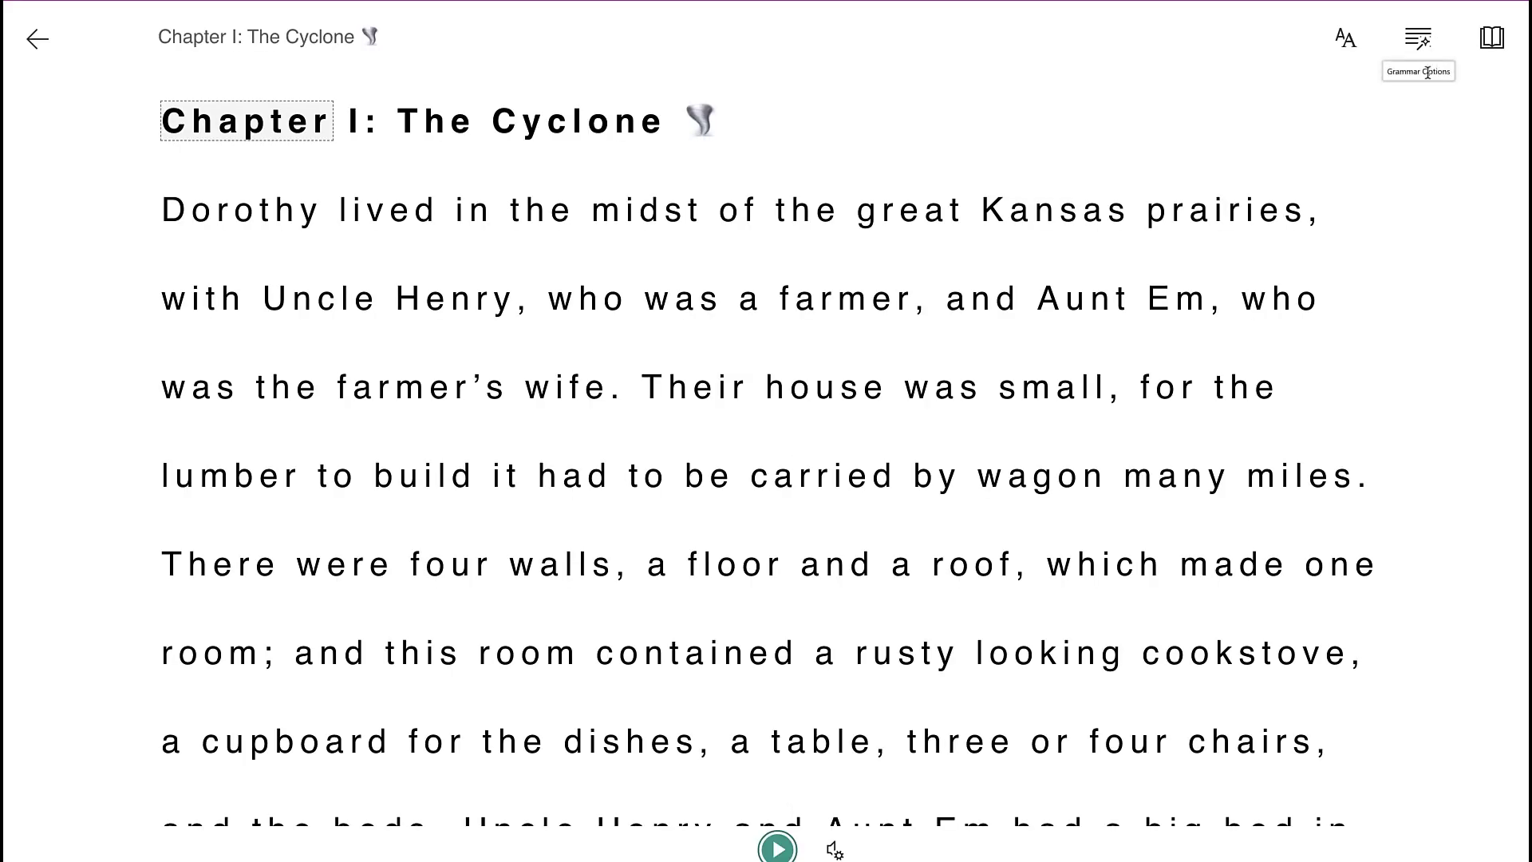
pyautogui.click(779, 849)
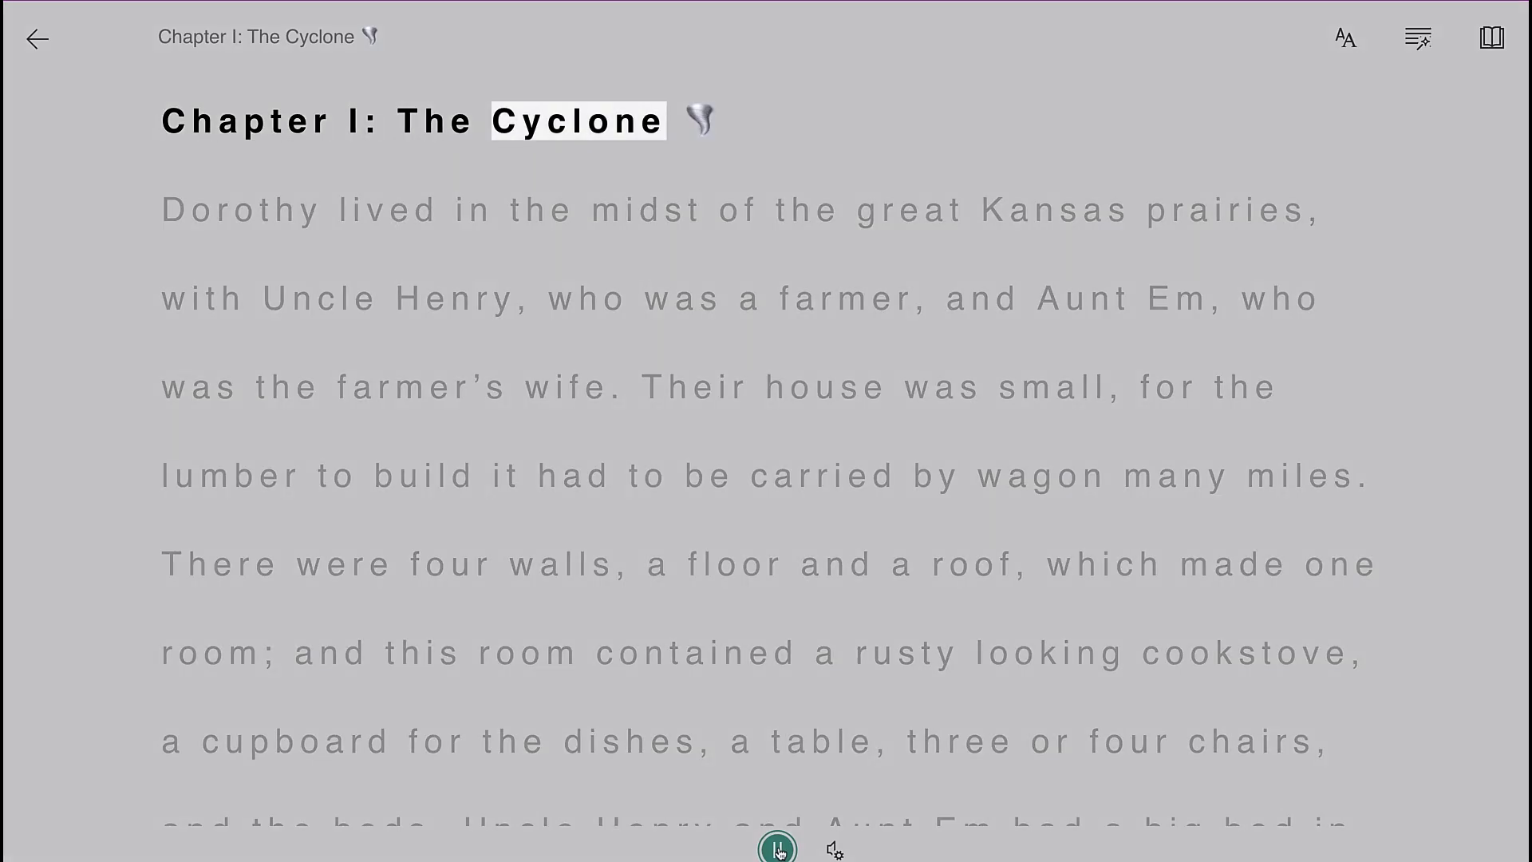
pyautogui.click(779, 850)
pyautogui.click(835, 851)
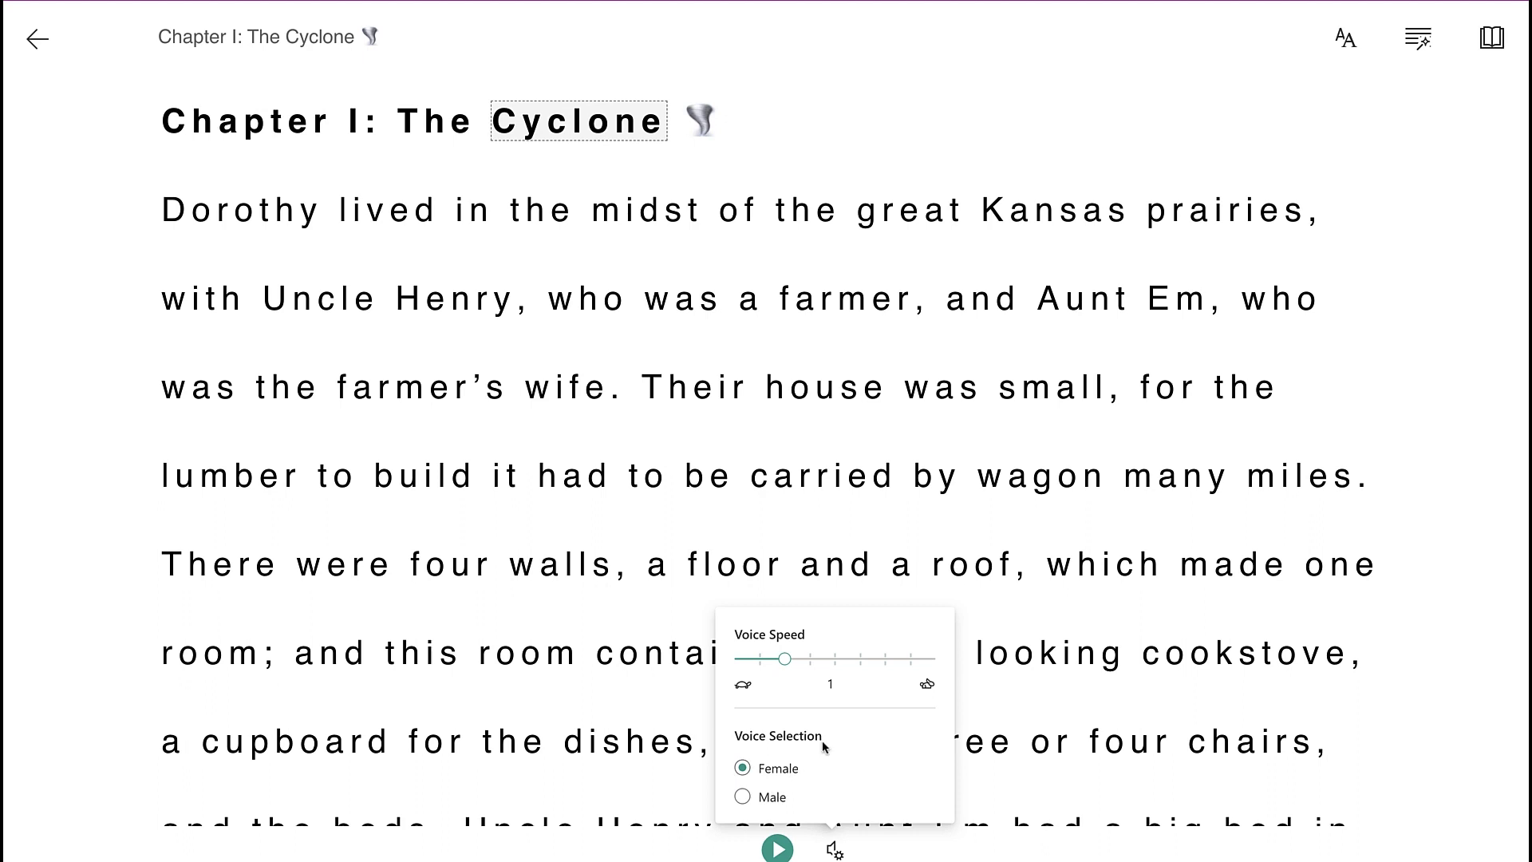
pyautogui.click(863, 846)
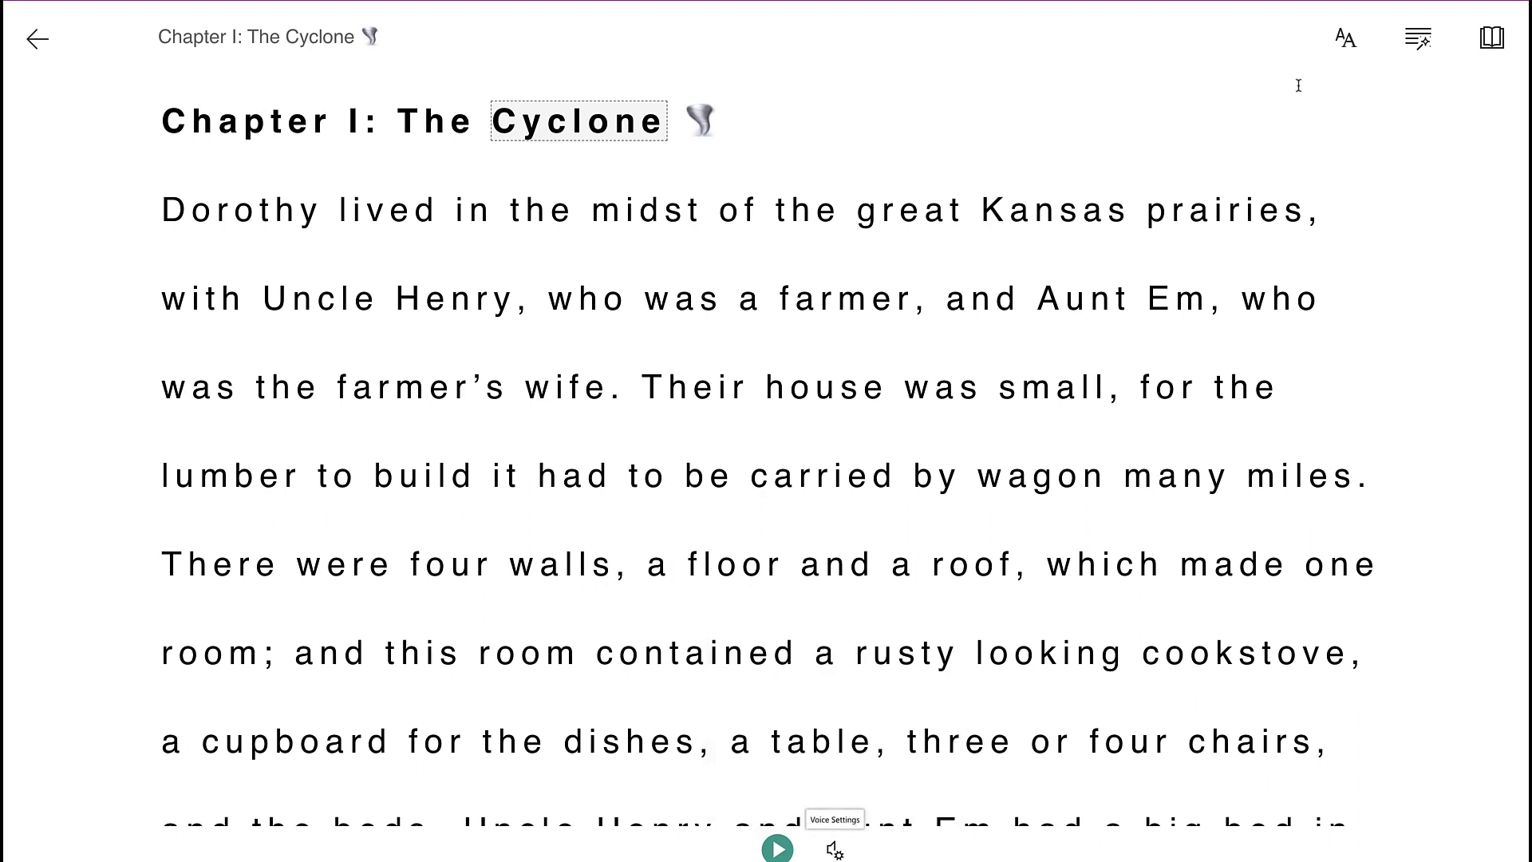
# Step: Set the reading text size to 28 and keep Increase Spacing on
pyautogui.click(1347, 45)
pyautogui.moveTo(1397, 119)
pyautogui.mouseDown()
pyautogui.moveTo(1465, 126)
pyautogui.moveTo(1367, 122)
pyautogui.mouseUp()
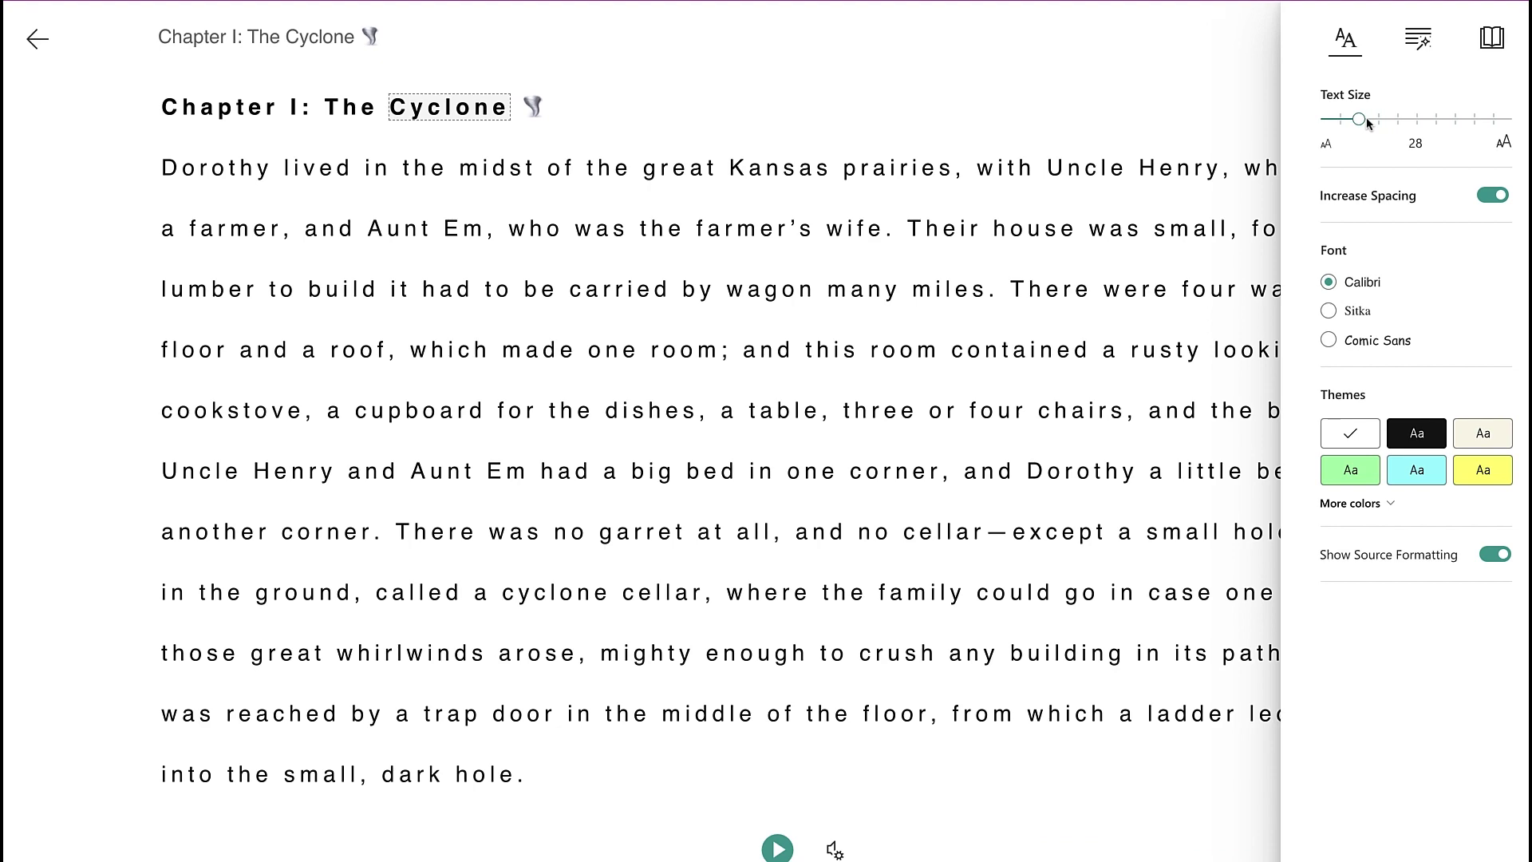
pyautogui.click(1489, 201)
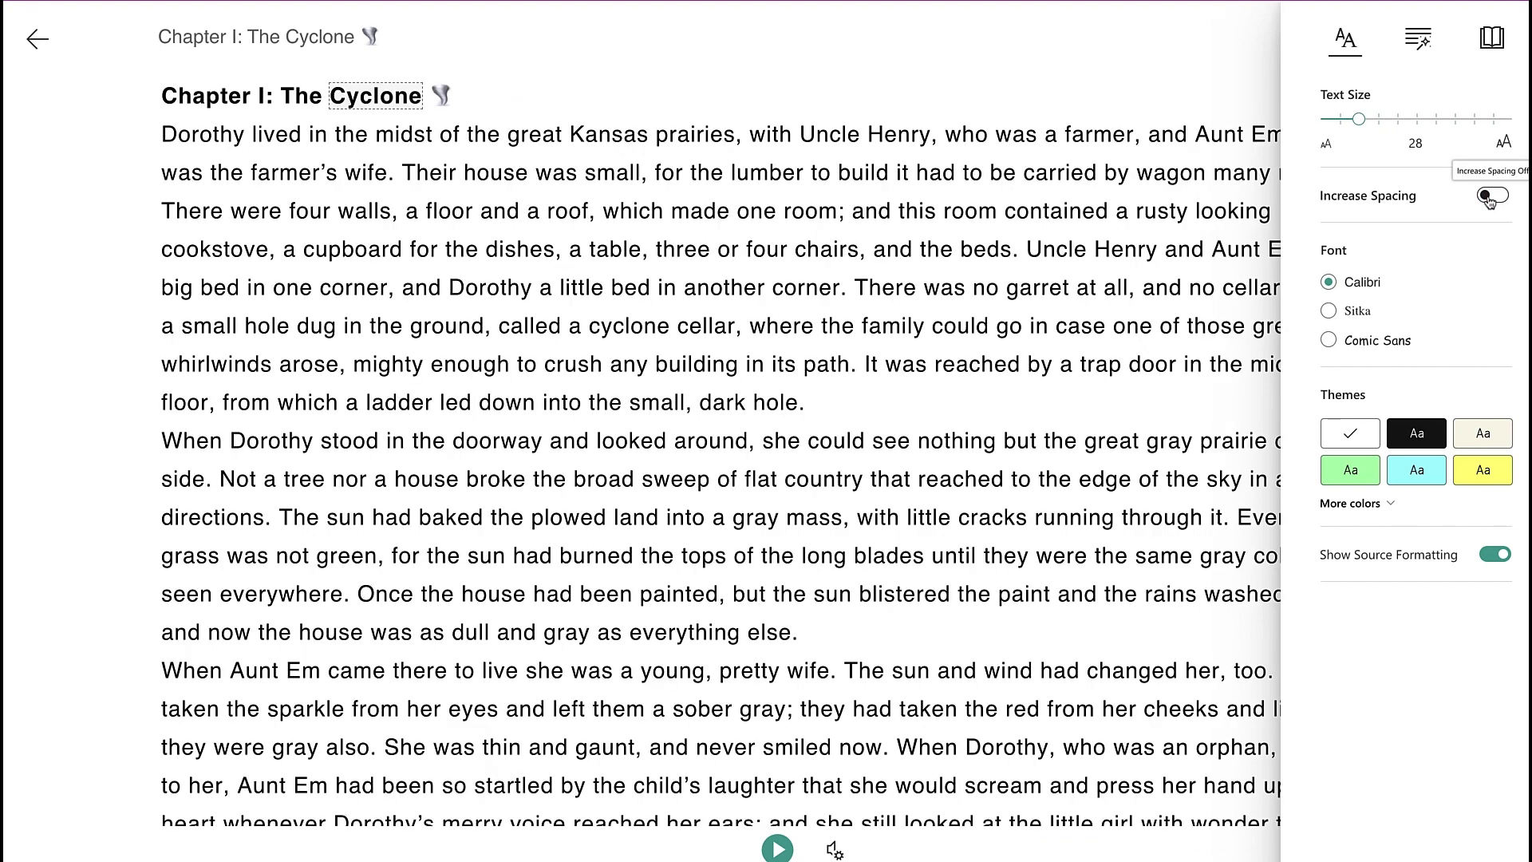
pyautogui.click(1502, 202)
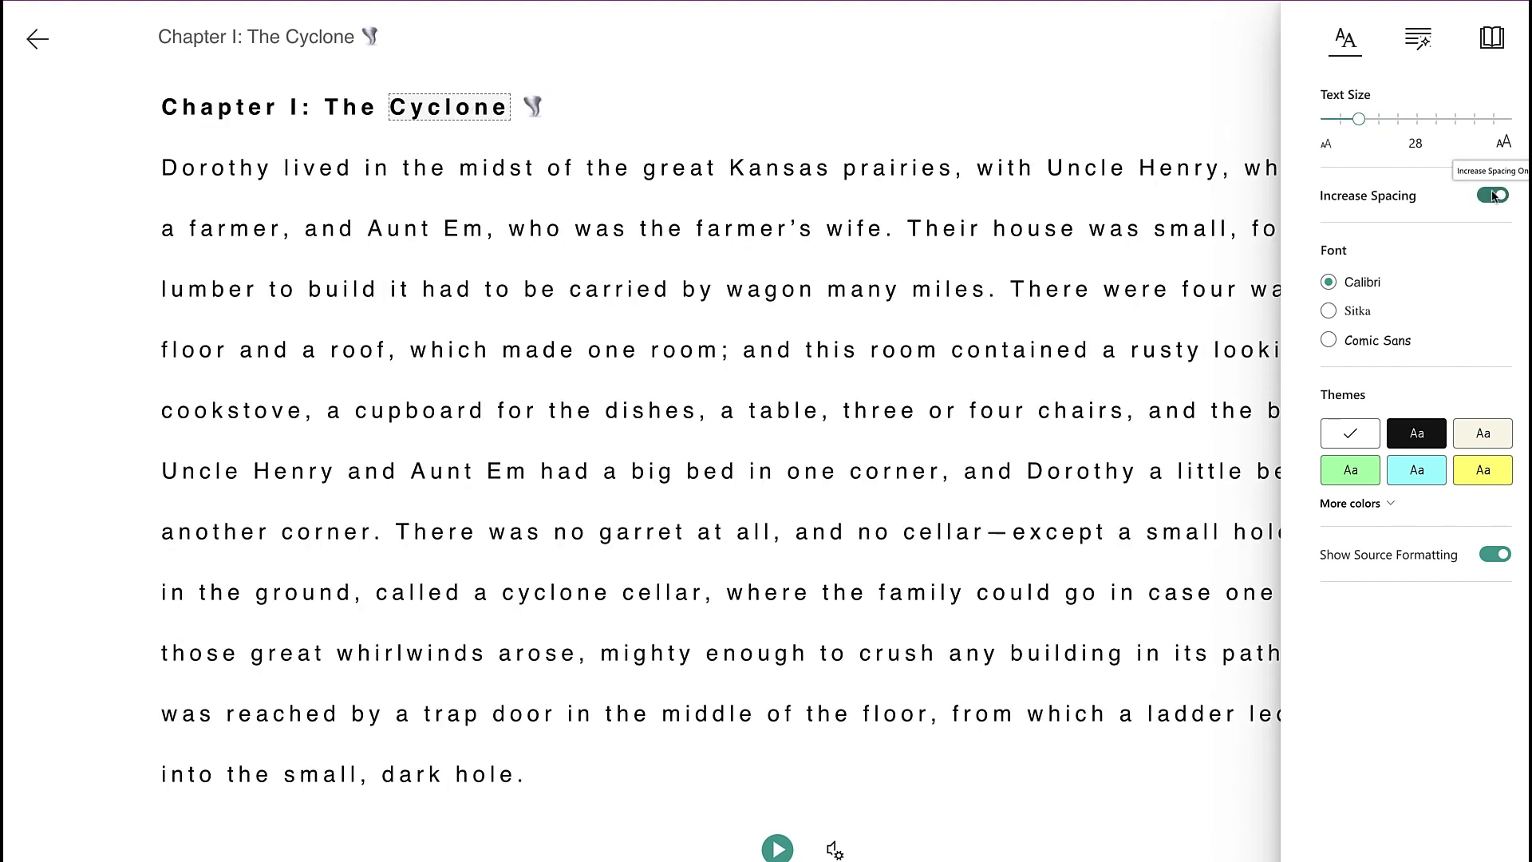
# Step: Try Comic Sans, Sitka and a cyan theme, then keep Calibri and the white theme
pyautogui.click(1330, 342)
pyautogui.click(1330, 313)
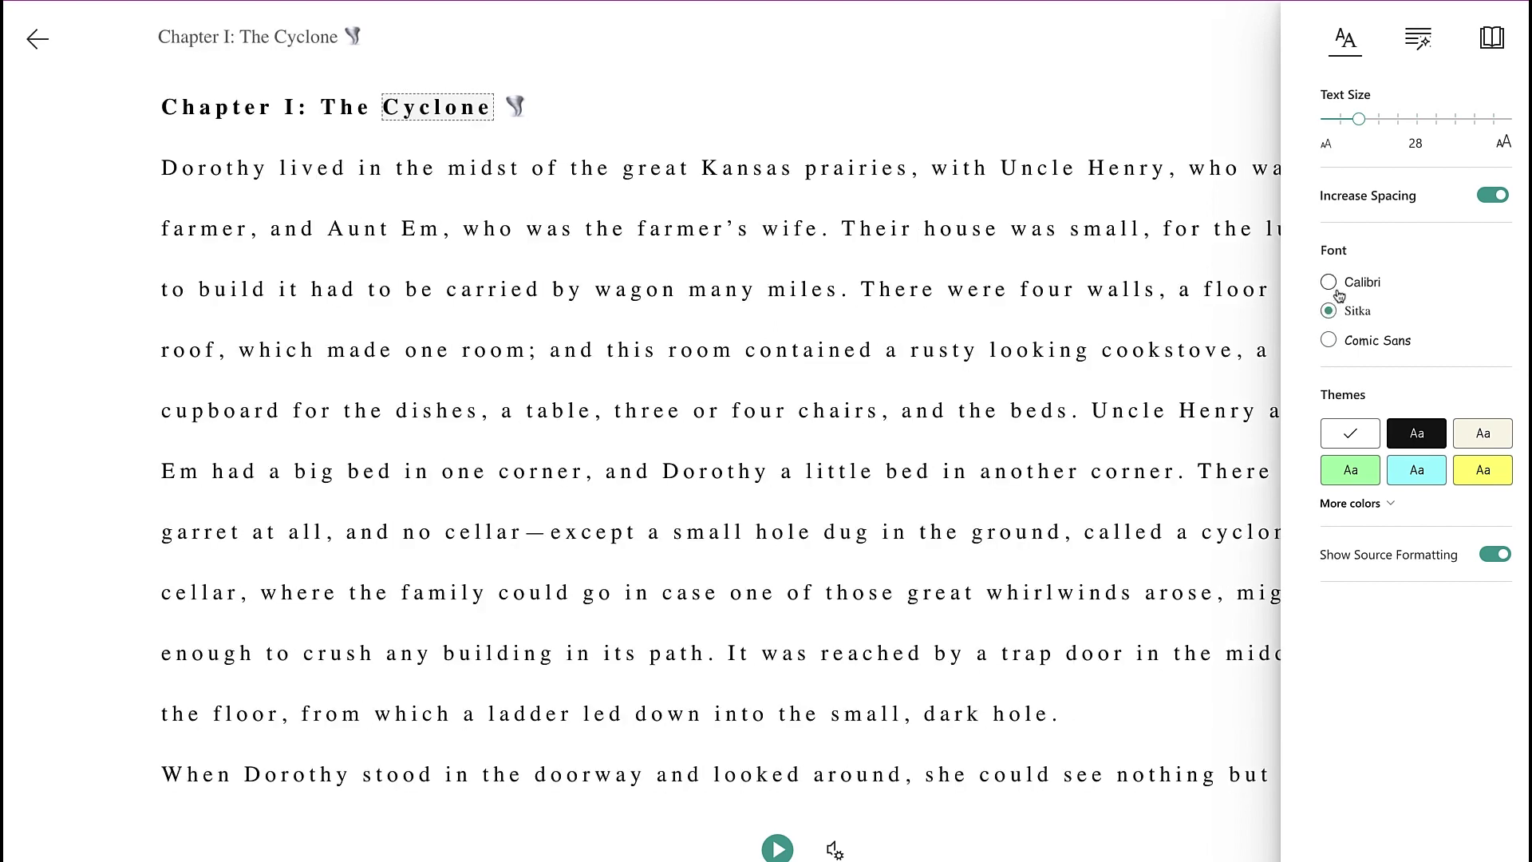
pyautogui.click(1329, 285)
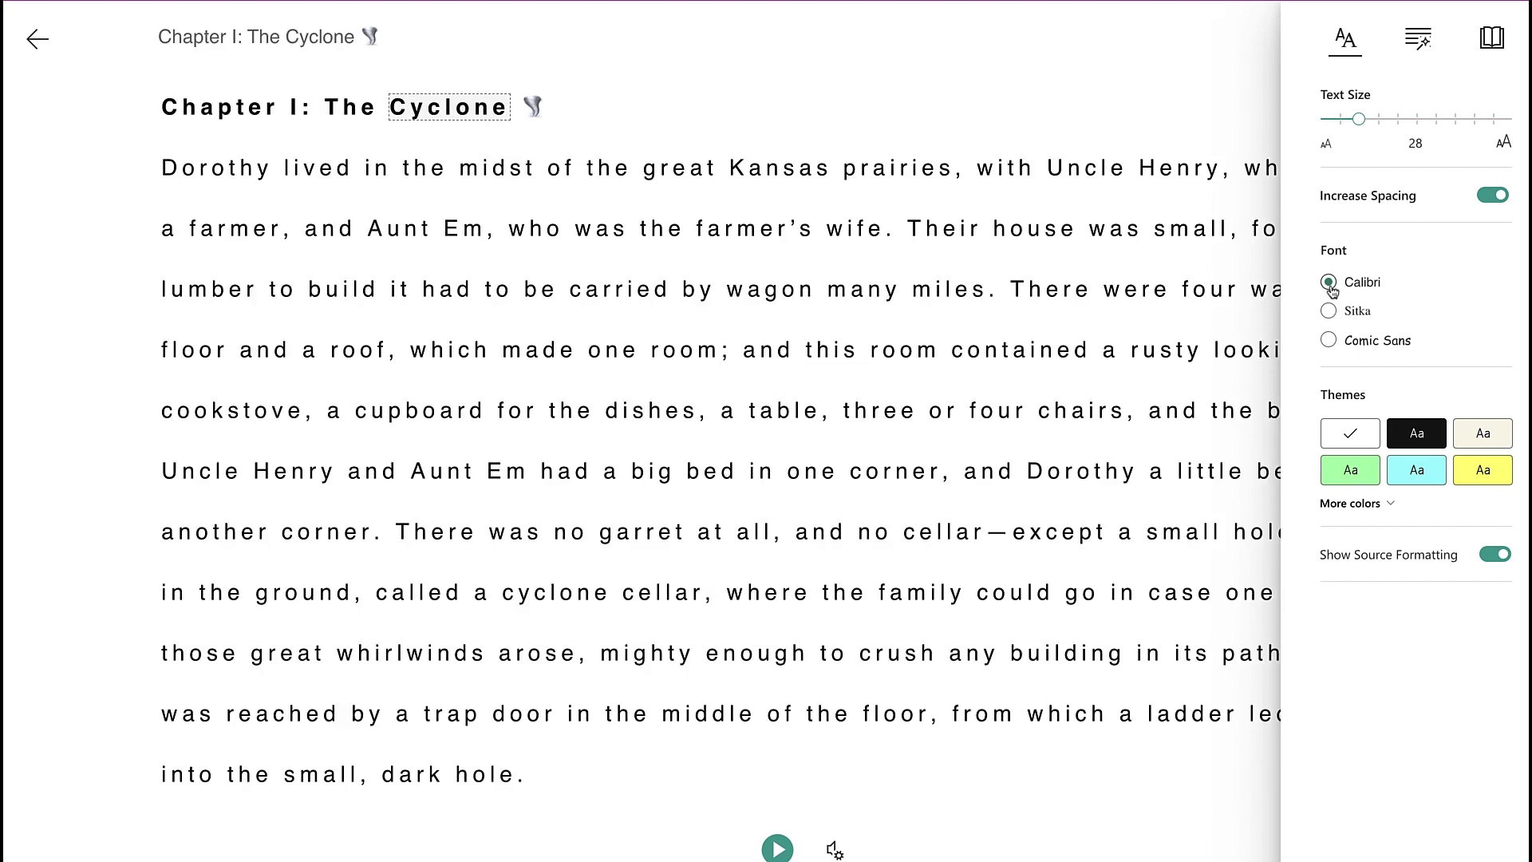
pyautogui.click(1418, 474)
pyautogui.click(1365, 504)
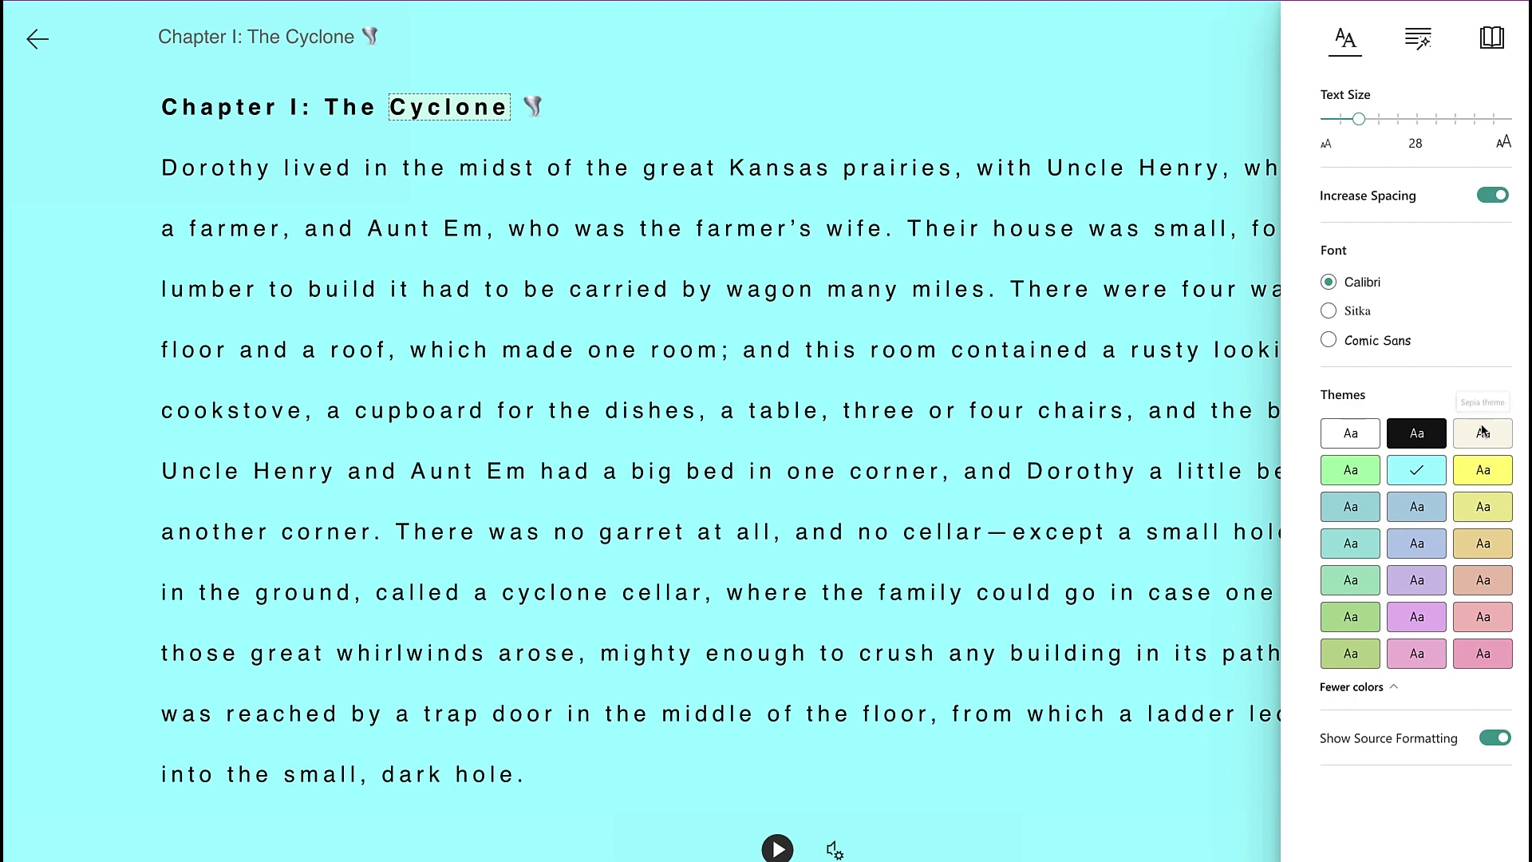
pyautogui.click(1352, 437)
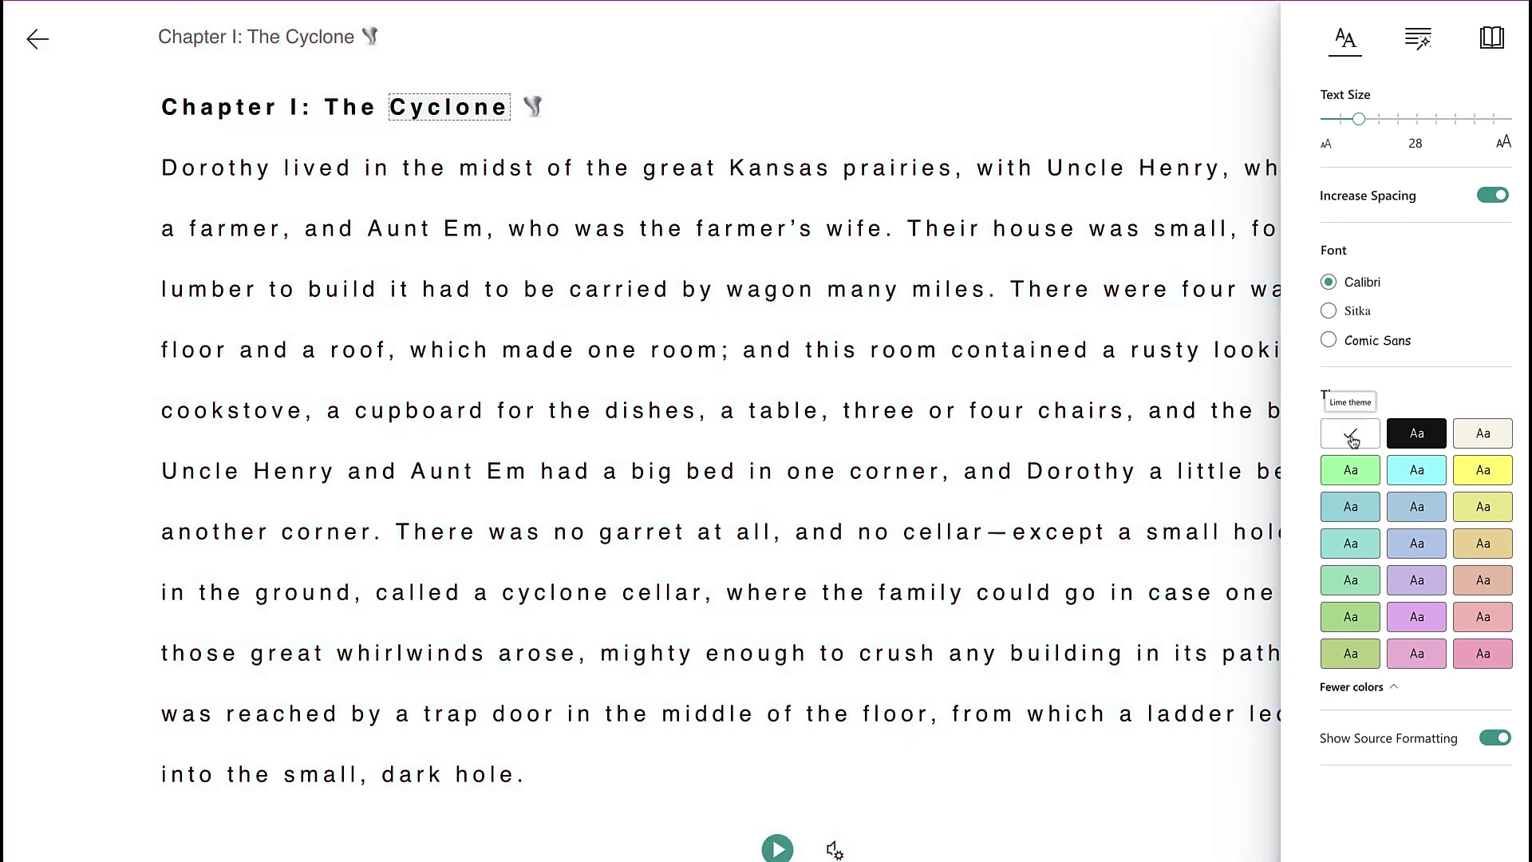
pyautogui.click(1494, 741)
pyautogui.click(1494, 741)
# Step: Try syllable breaks and noun, verb and adjective colouring in Grammar Options, then turn them off
pyautogui.click(1421, 42)
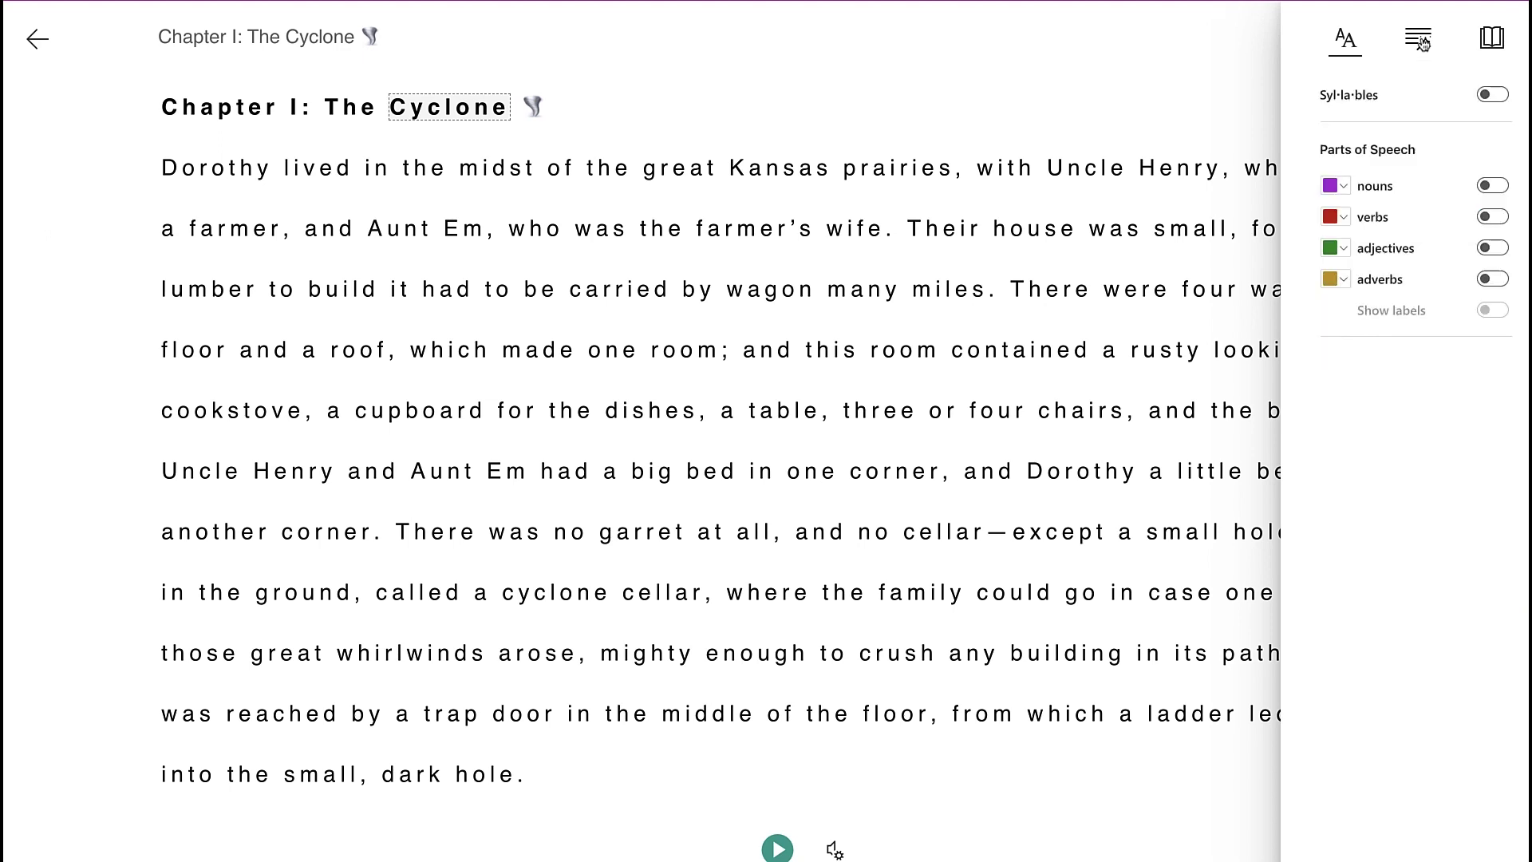
pyautogui.click(1492, 96)
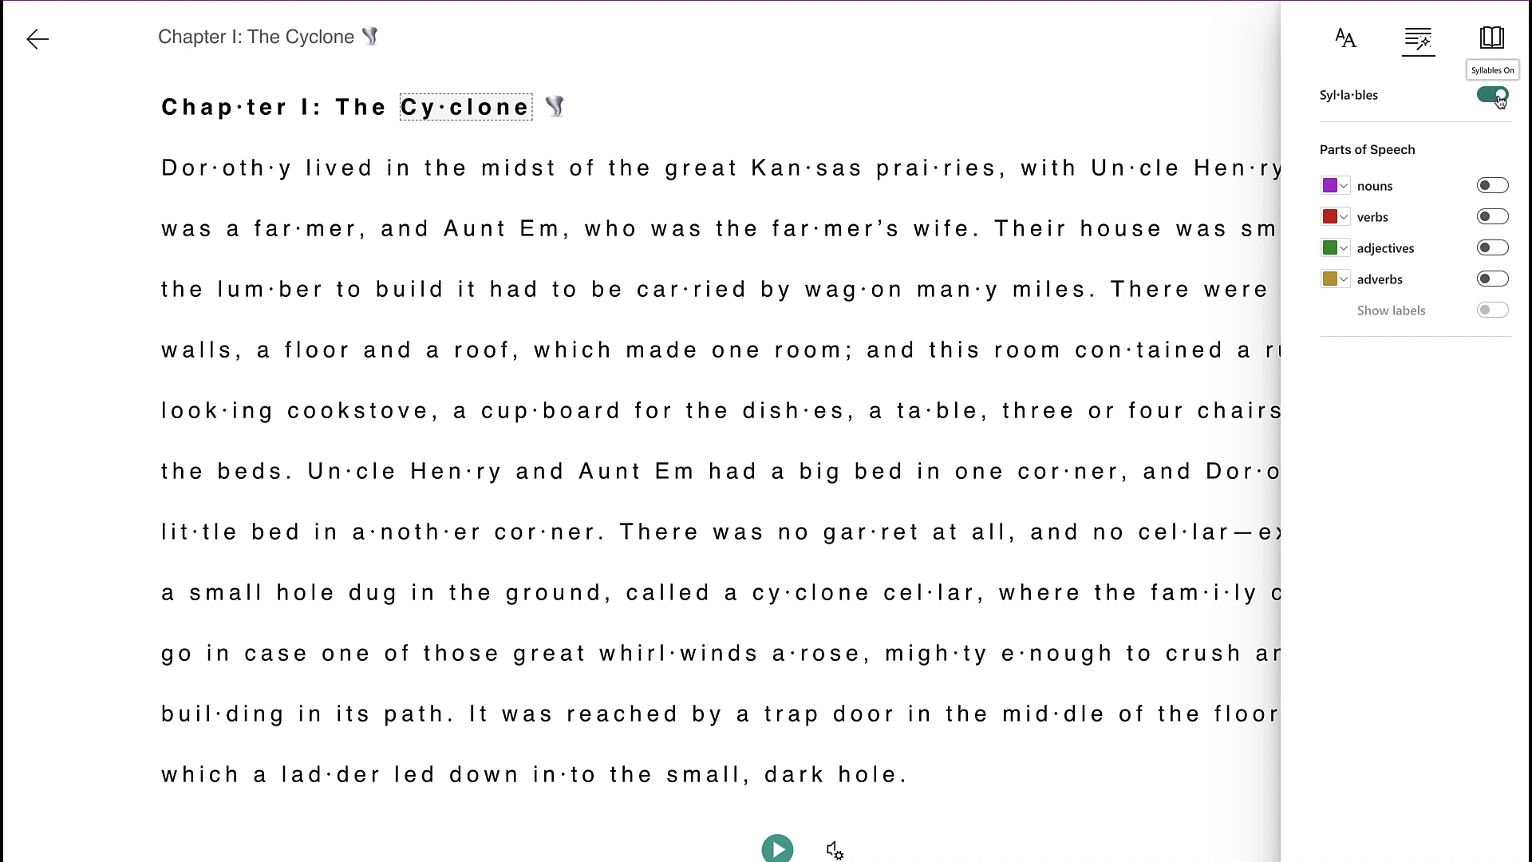
pyautogui.click(1500, 97)
pyautogui.click(1501, 189)
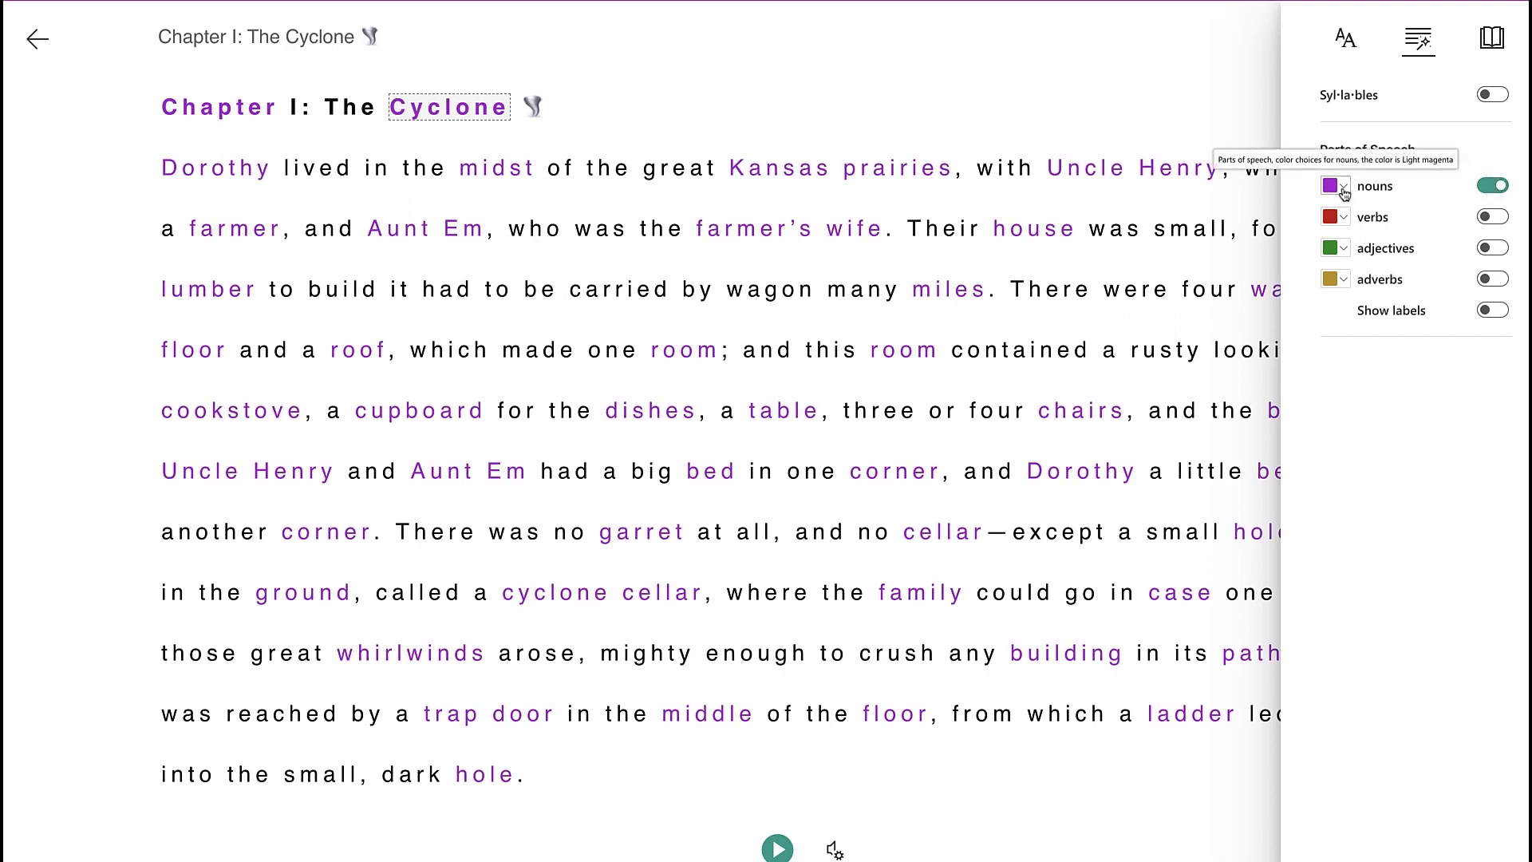
pyautogui.click(1494, 217)
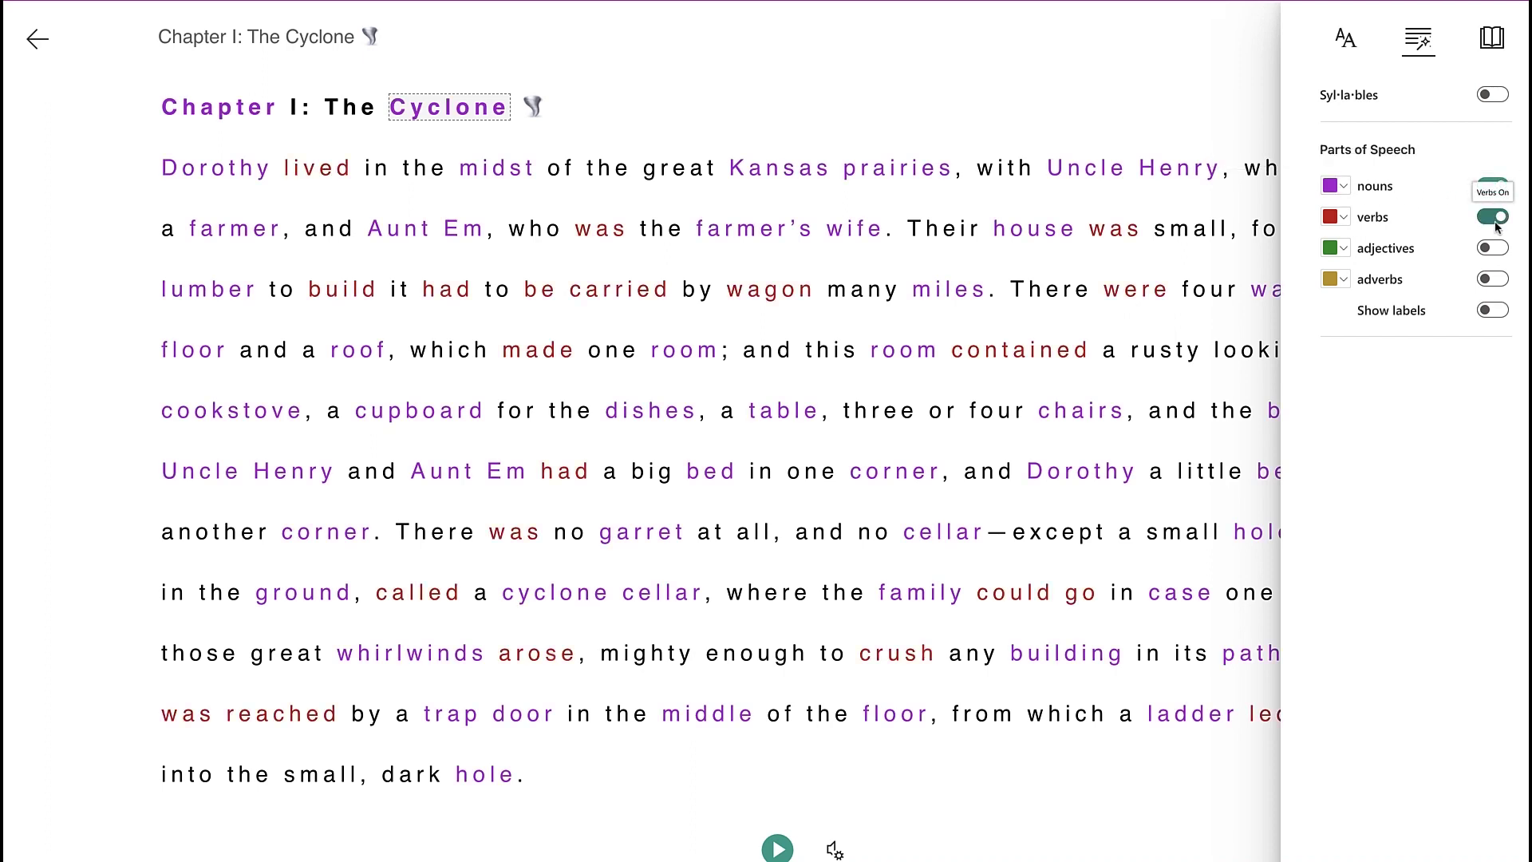
pyautogui.click(1503, 250)
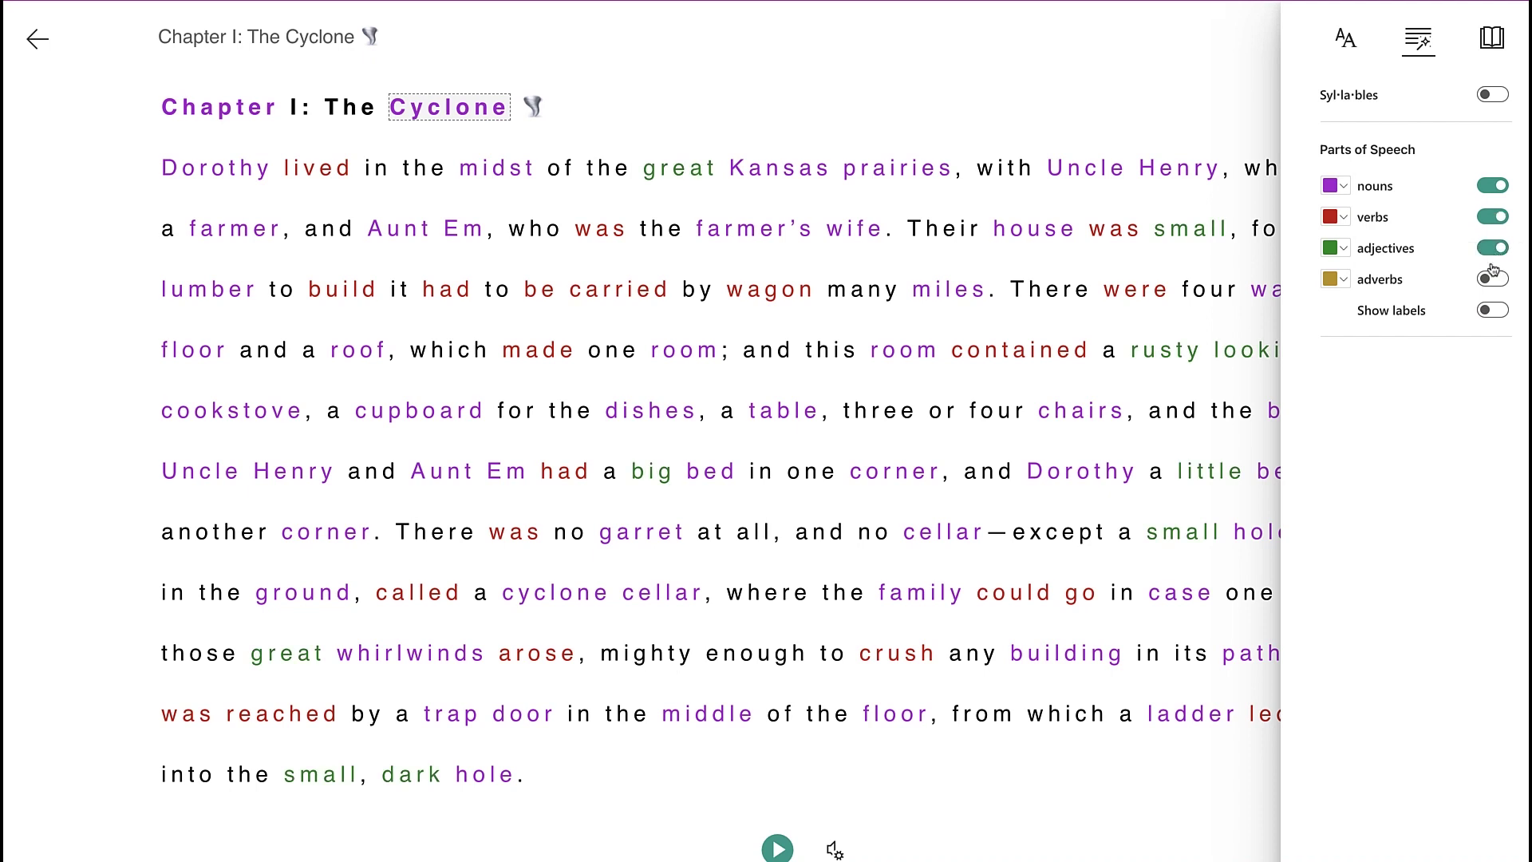
pyautogui.click(1492, 186)
pyautogui.click(1490, 217)
pyautogui.click(1494, 249)
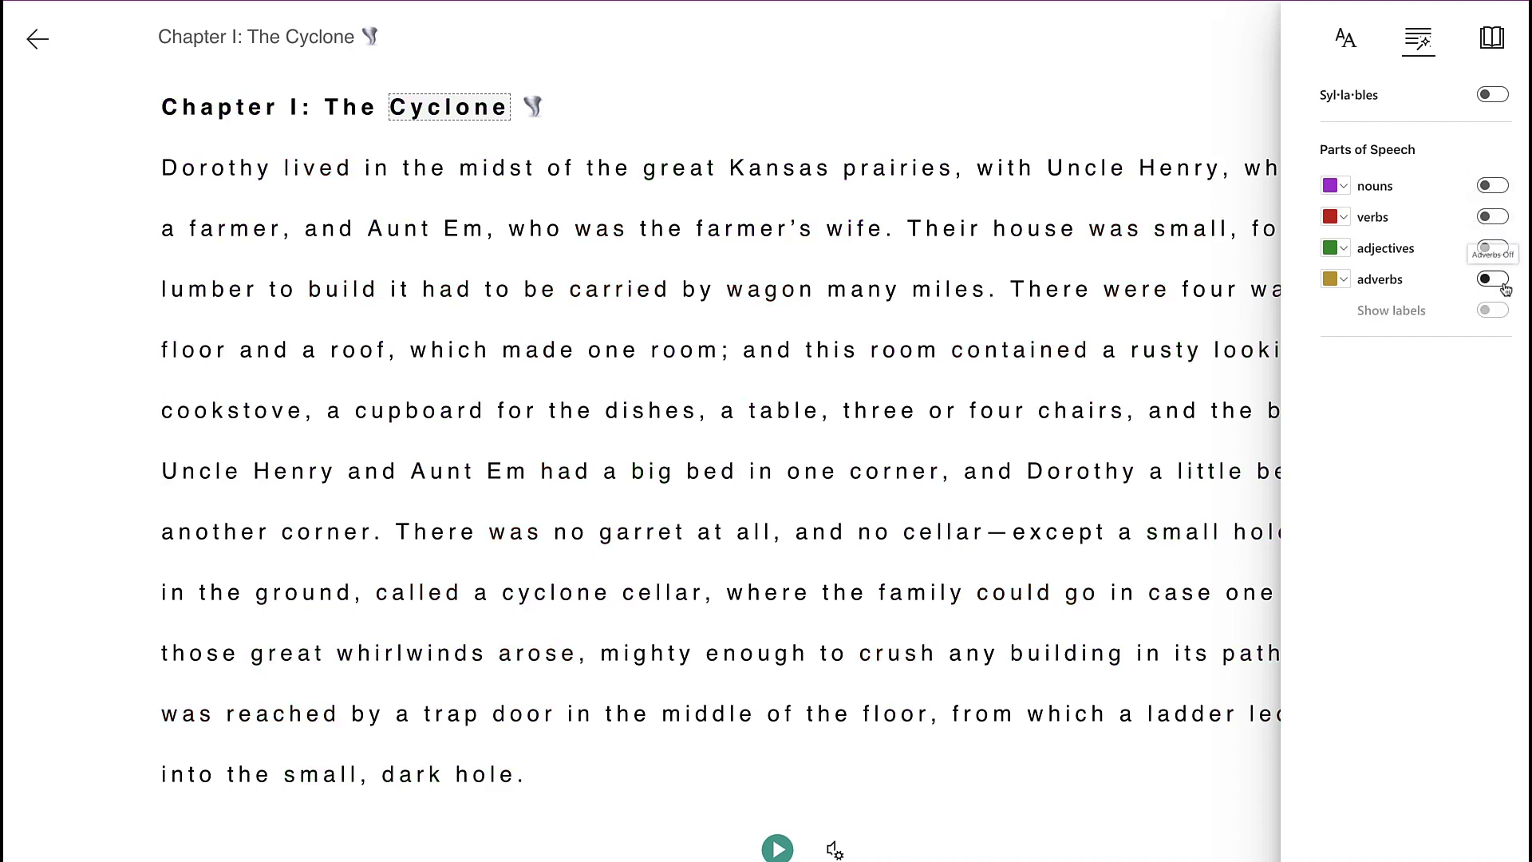
# Step: Colour and label the adverbs, then switch off both Show labels and adverb highlighting
pyautogui.click(1502, 279)
pyautogui.click(1500, 311)
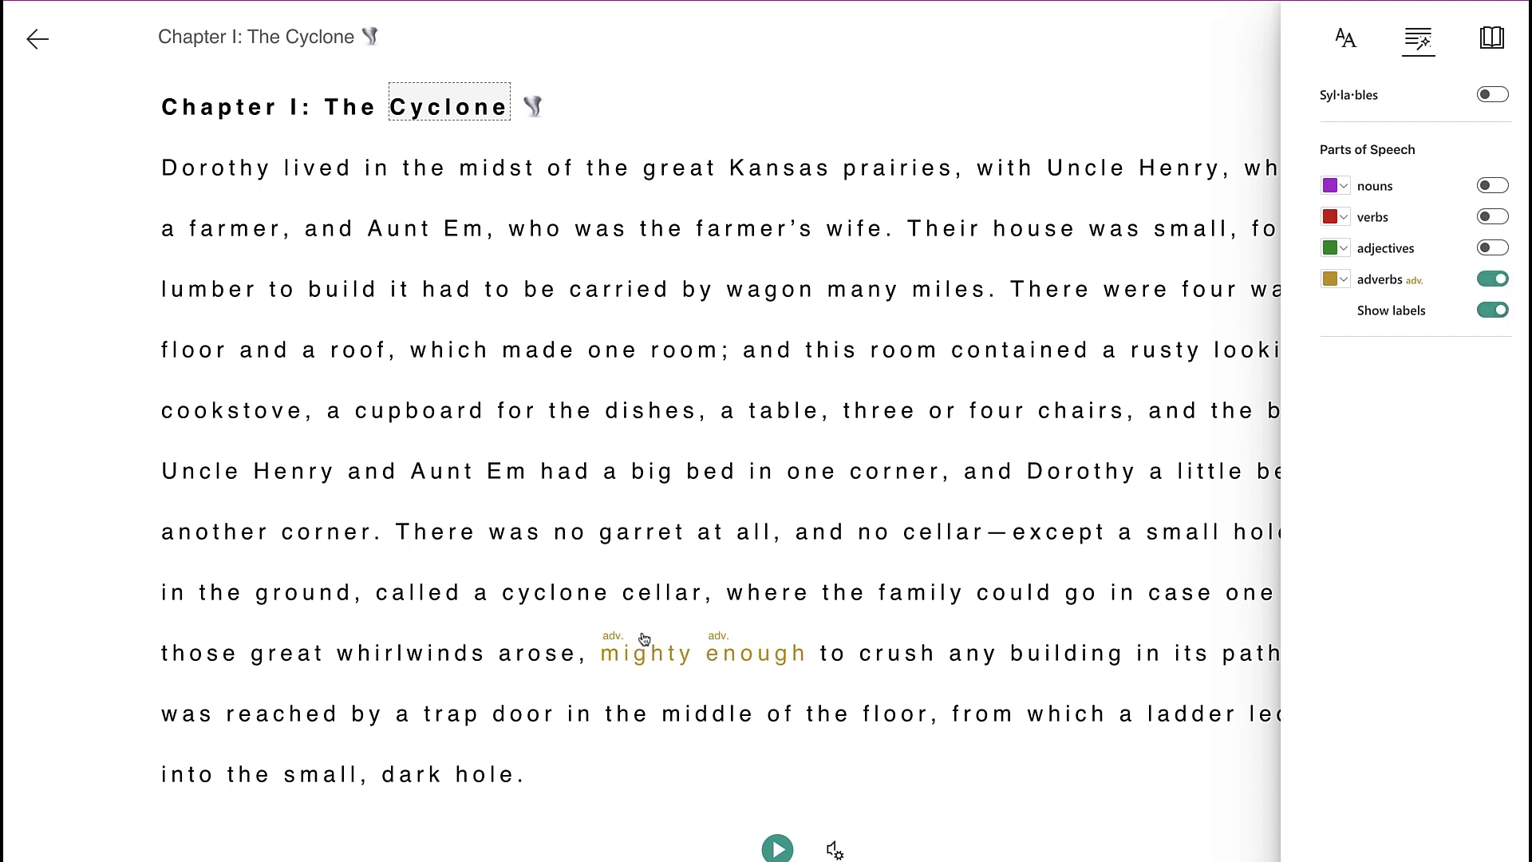
pyautogui.click(1489, 312)
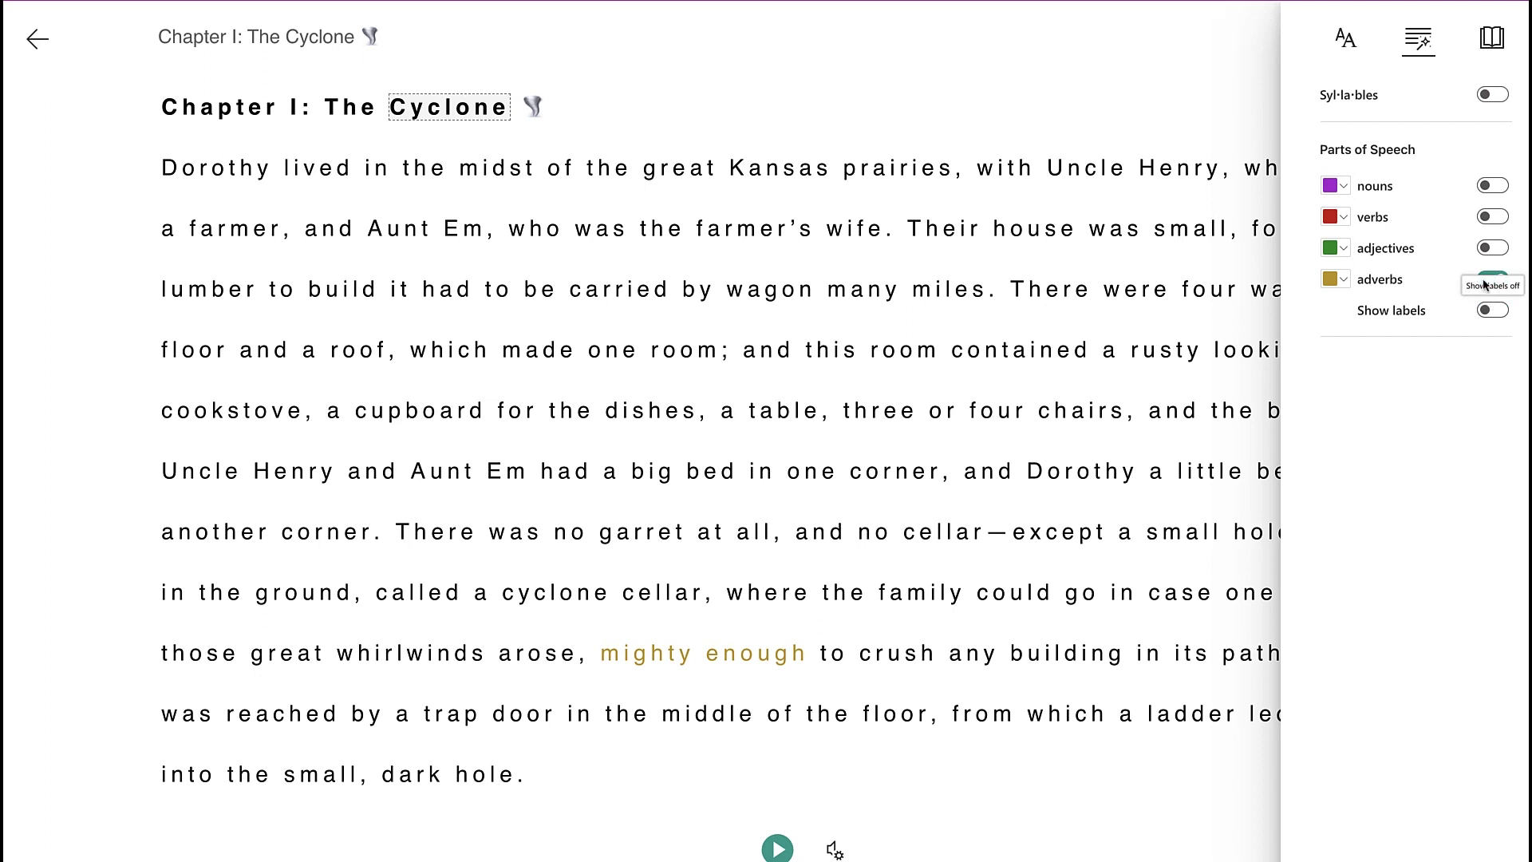
pyautogui.click(1485, 279)
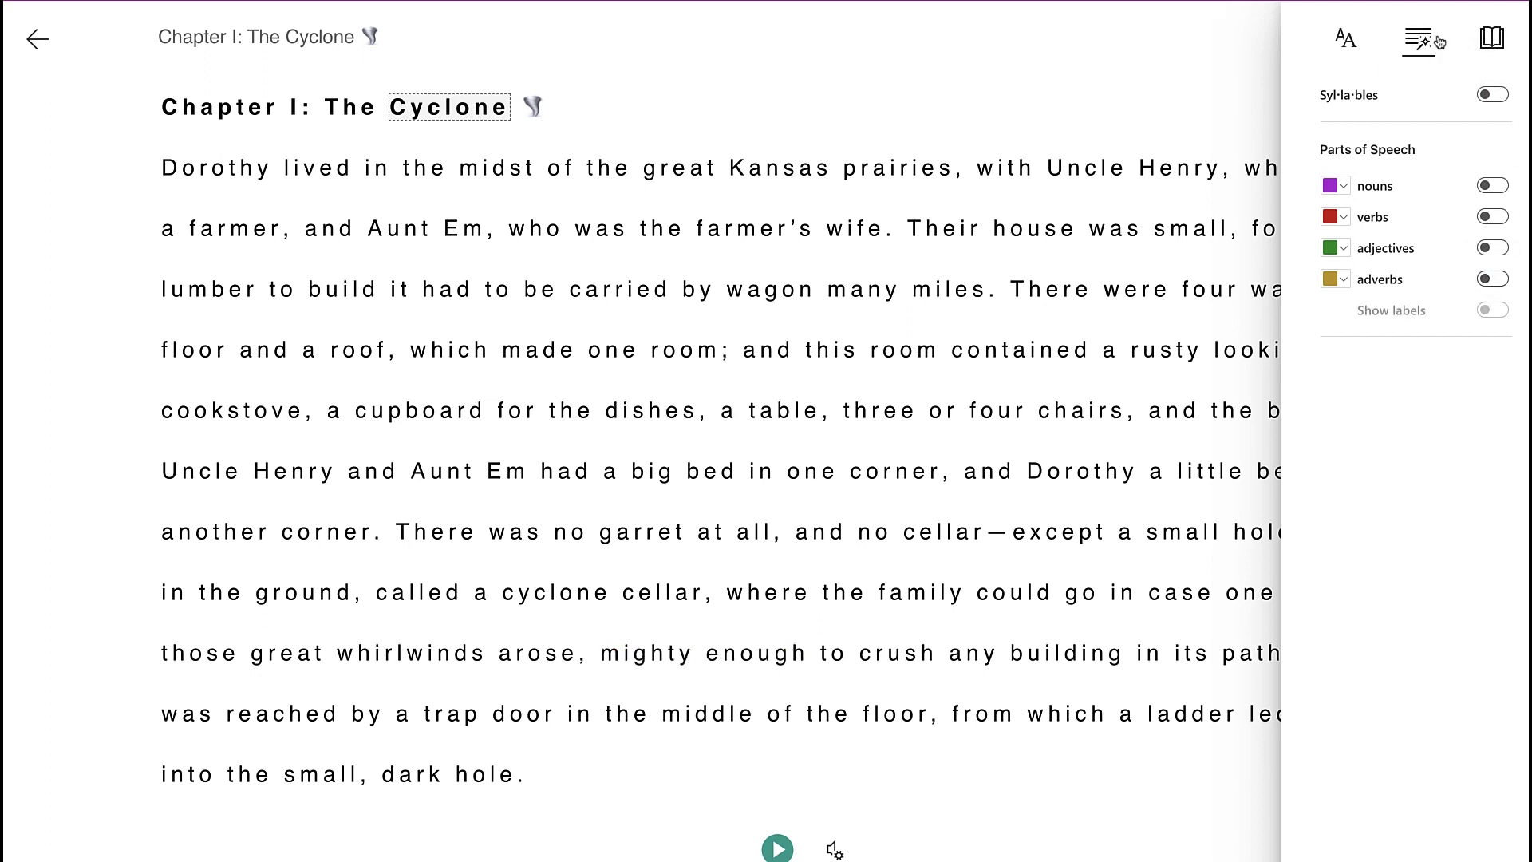
pyautogui.click(1491, 41)
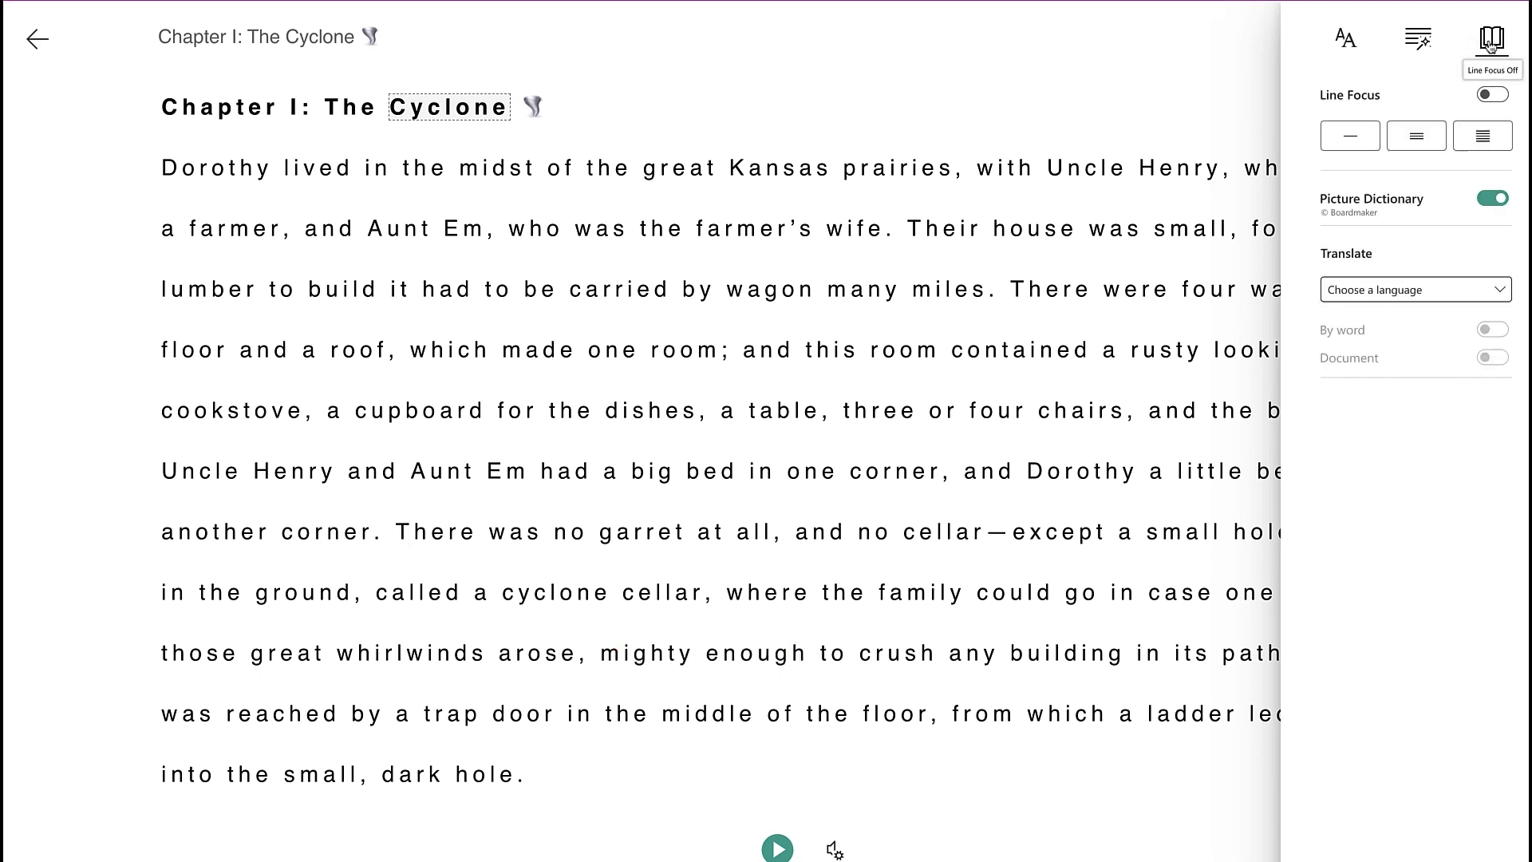
# Step: Turn on Line Focus, widening it from one line to three and then five lines
pyautogui.click(1358, 138)
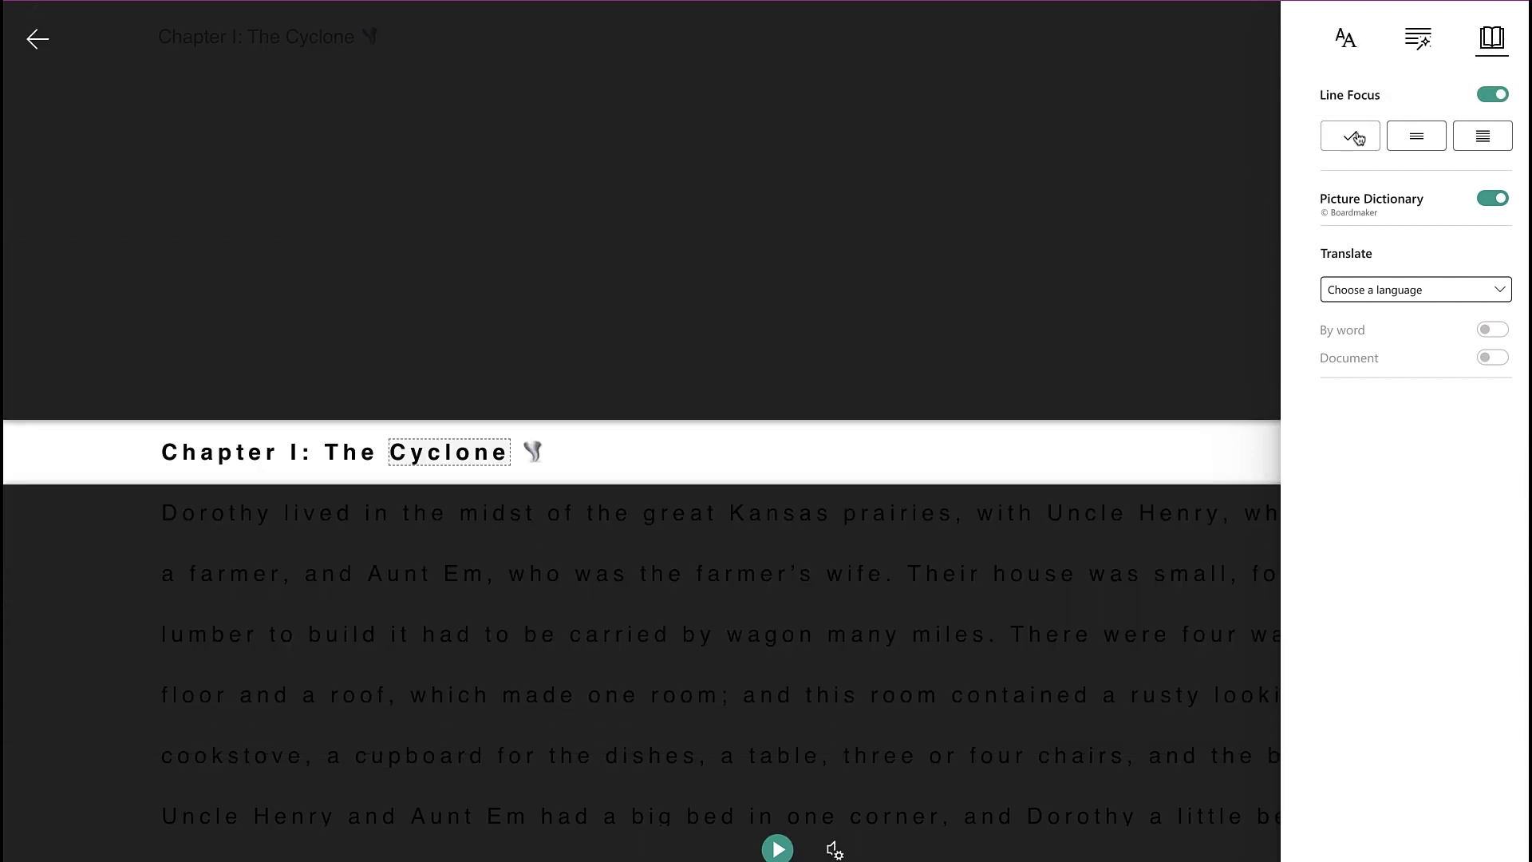
pyautogui.click(1424, 142)
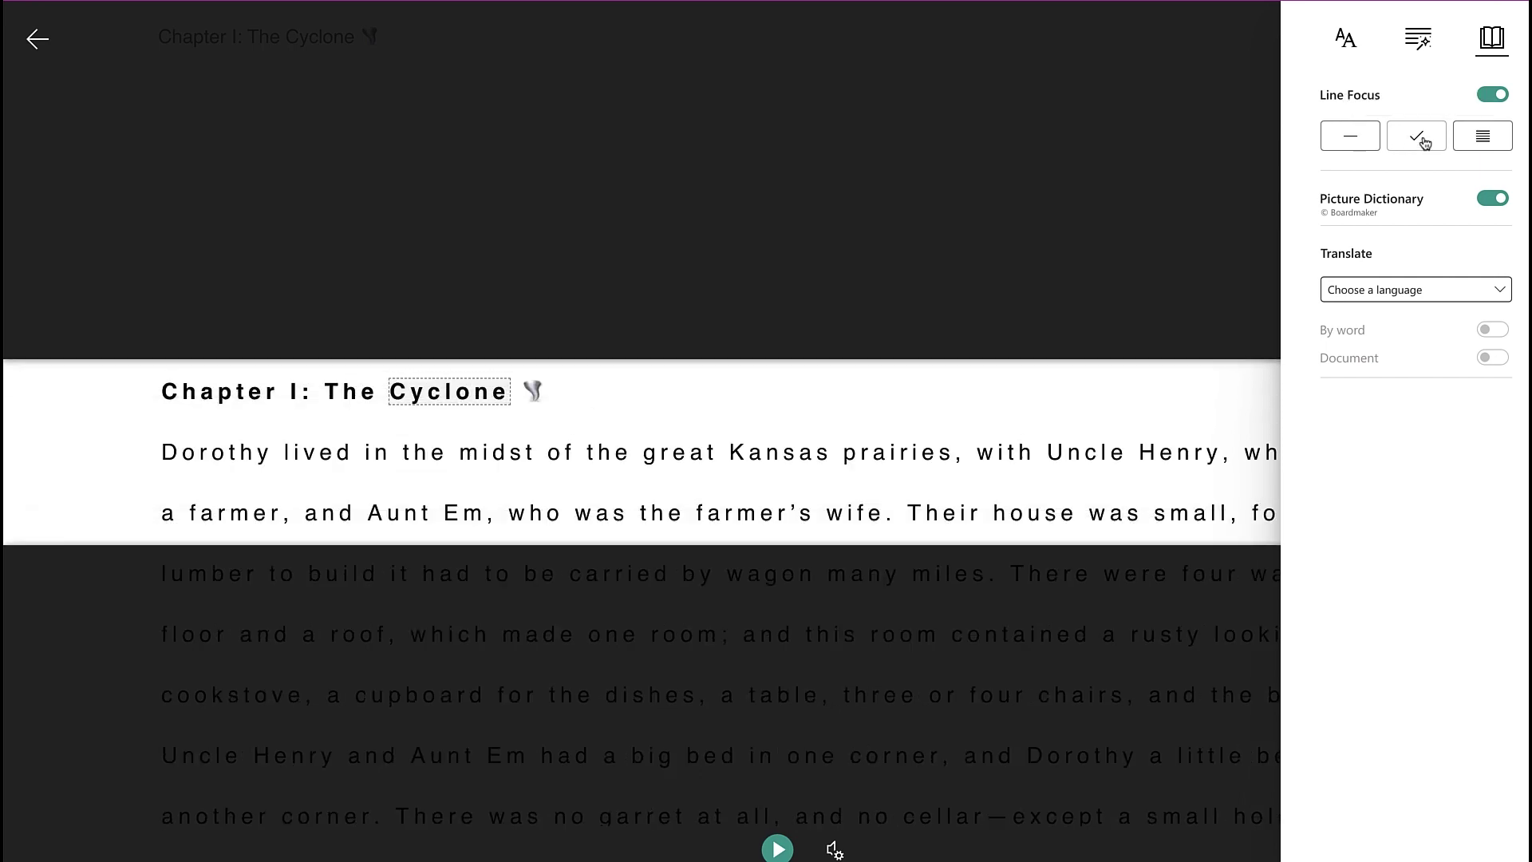
pyautogui.click(1478, 142)
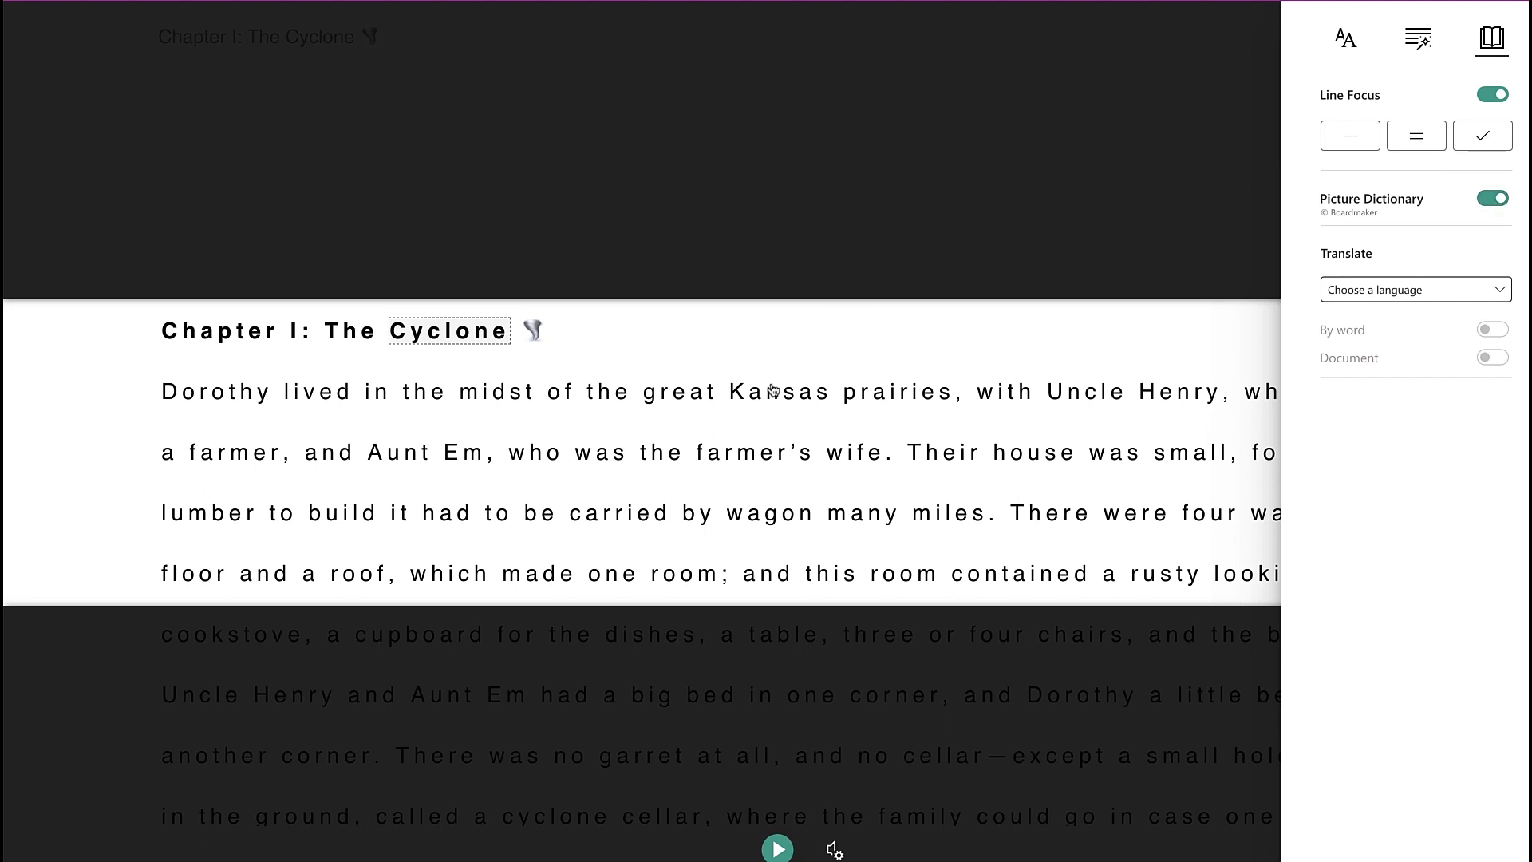
# Step: Show Picture Dictionary entries for prairies, lived, wagon, miles and There
pyautogui.click(908, 406)
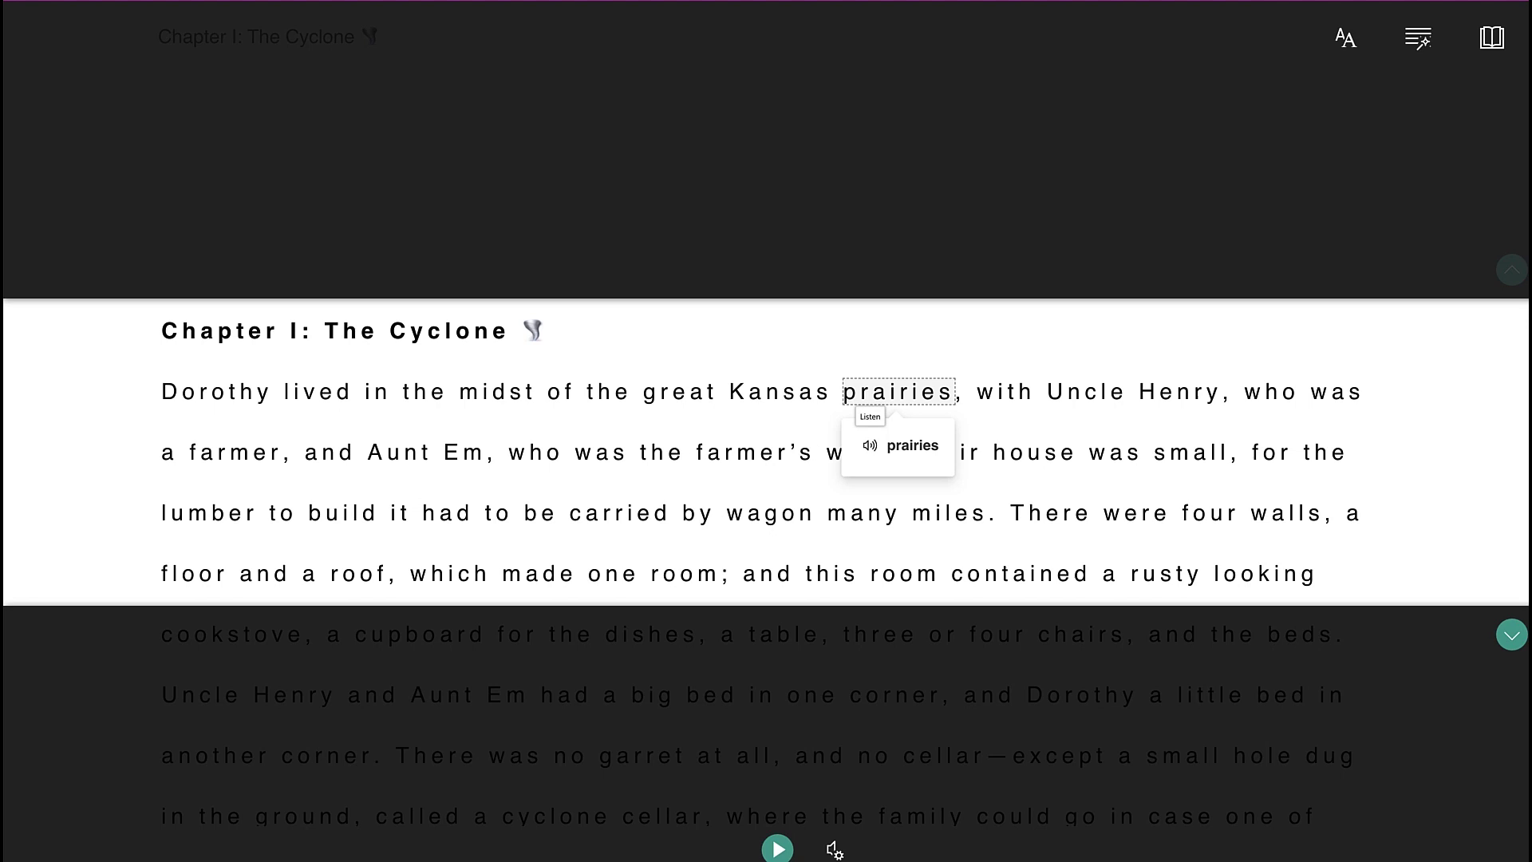
pyautogui.click(317, 404)
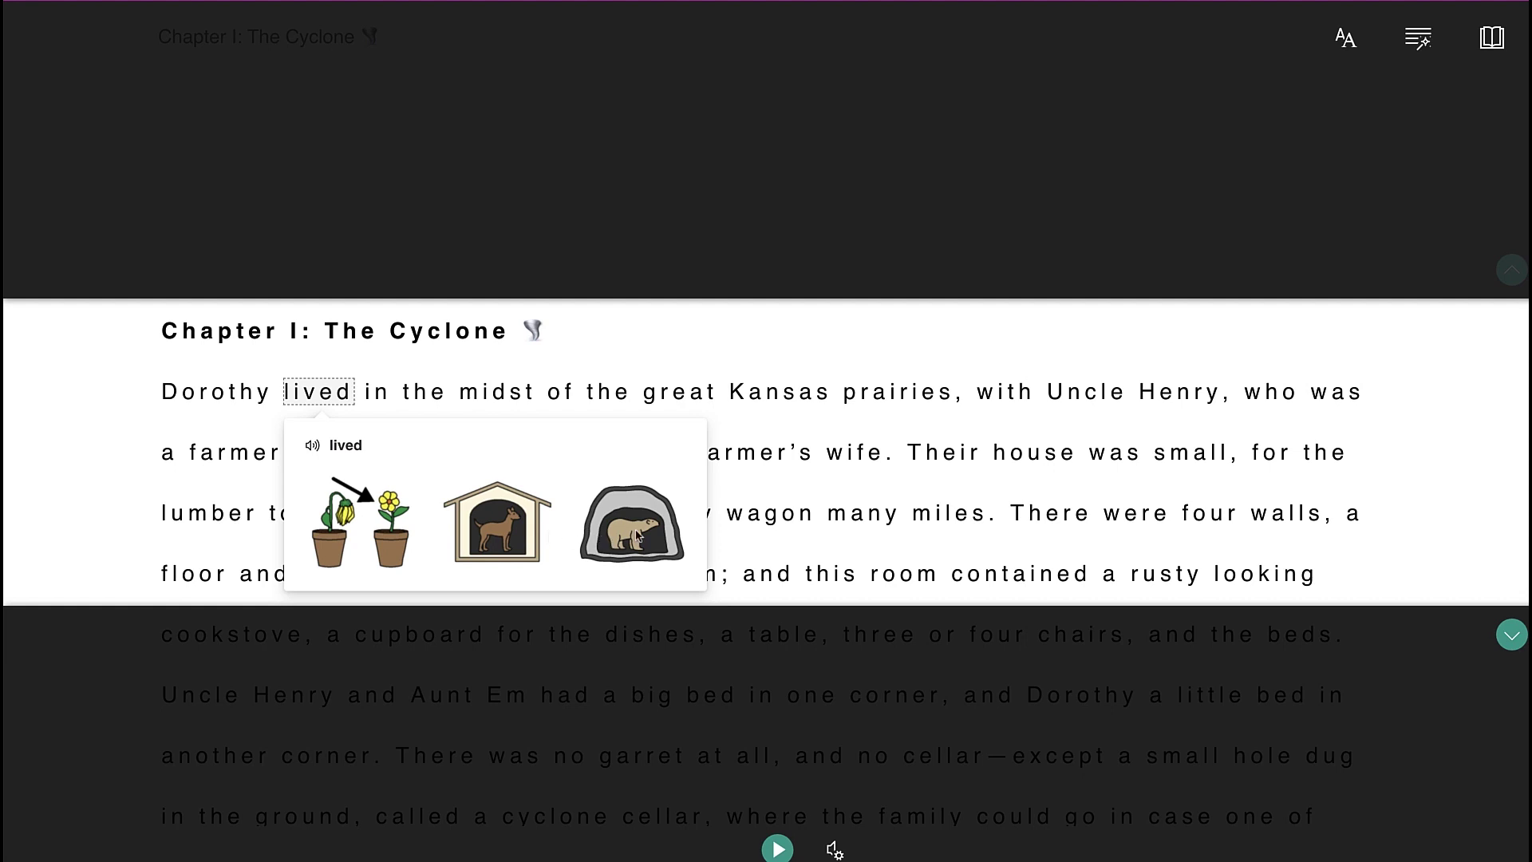
pyautogui.click(732, 517)
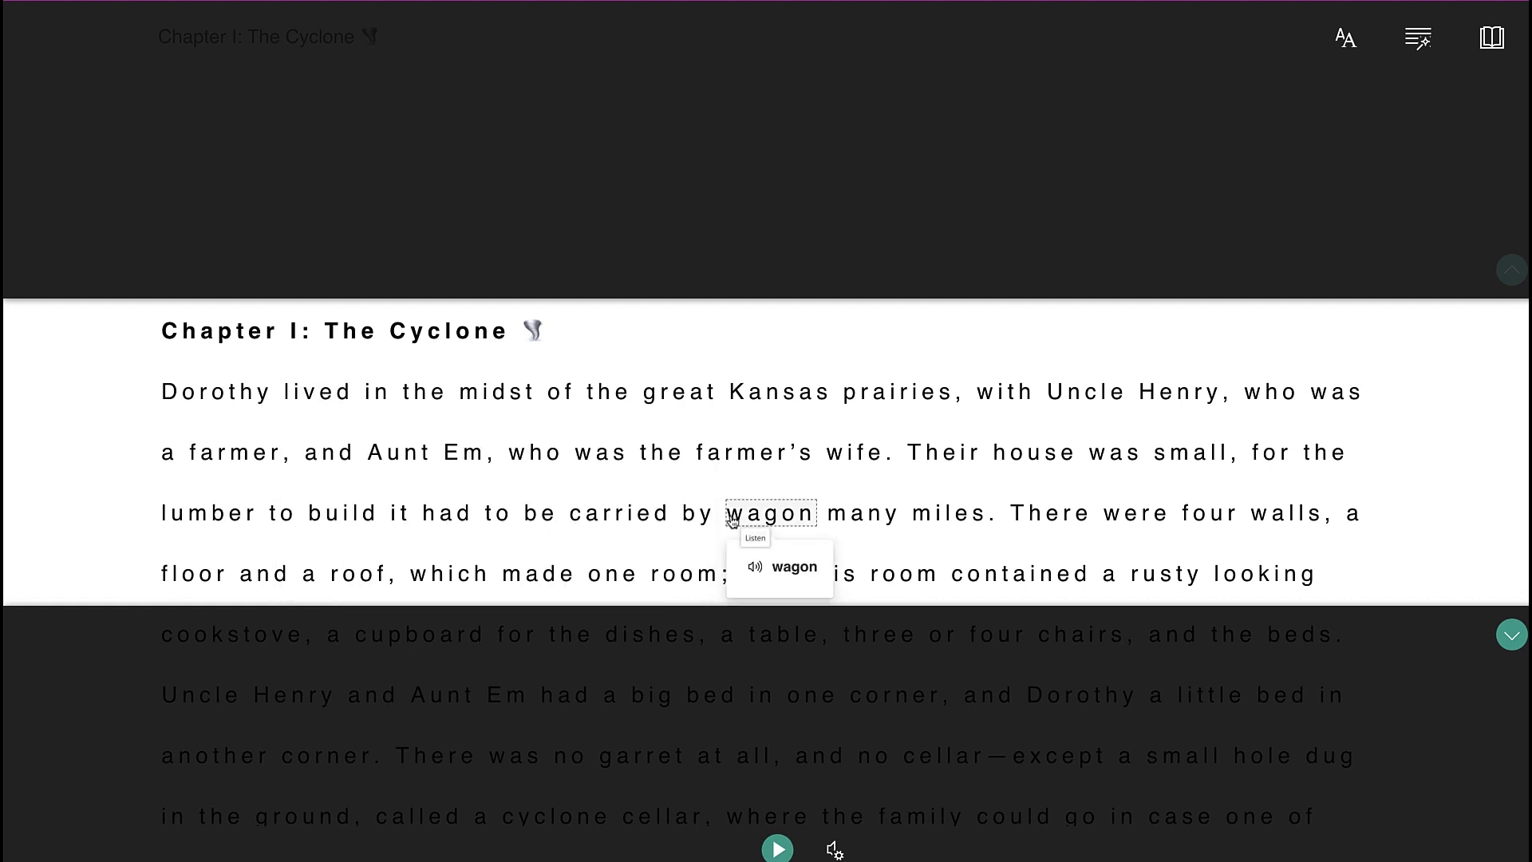
pyautogui.click(923, 517)
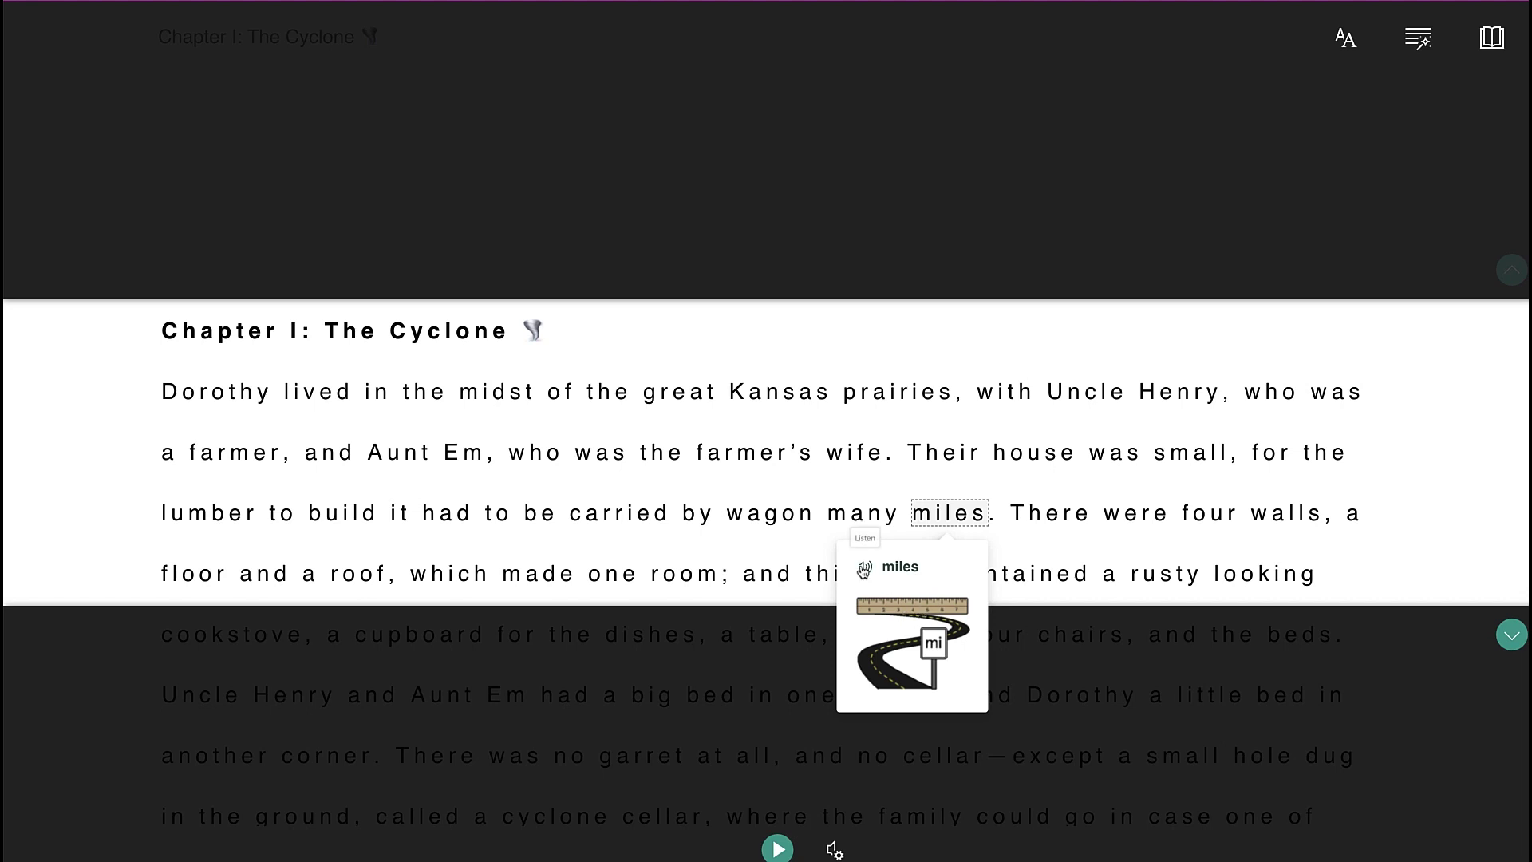
pyautogui.click(1053, 523)
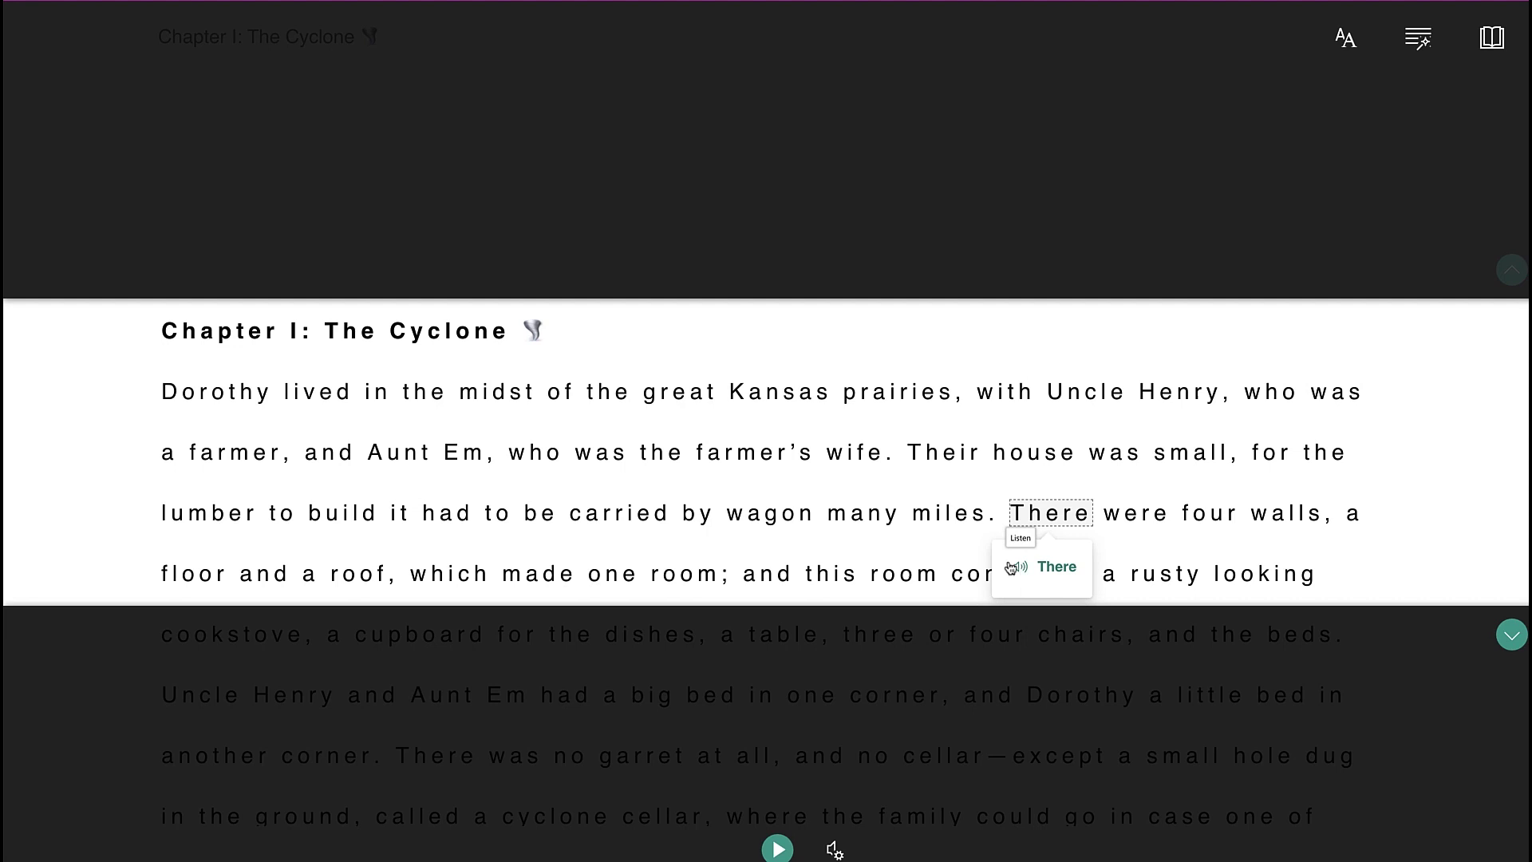
pyautogui.click(1492, 38)
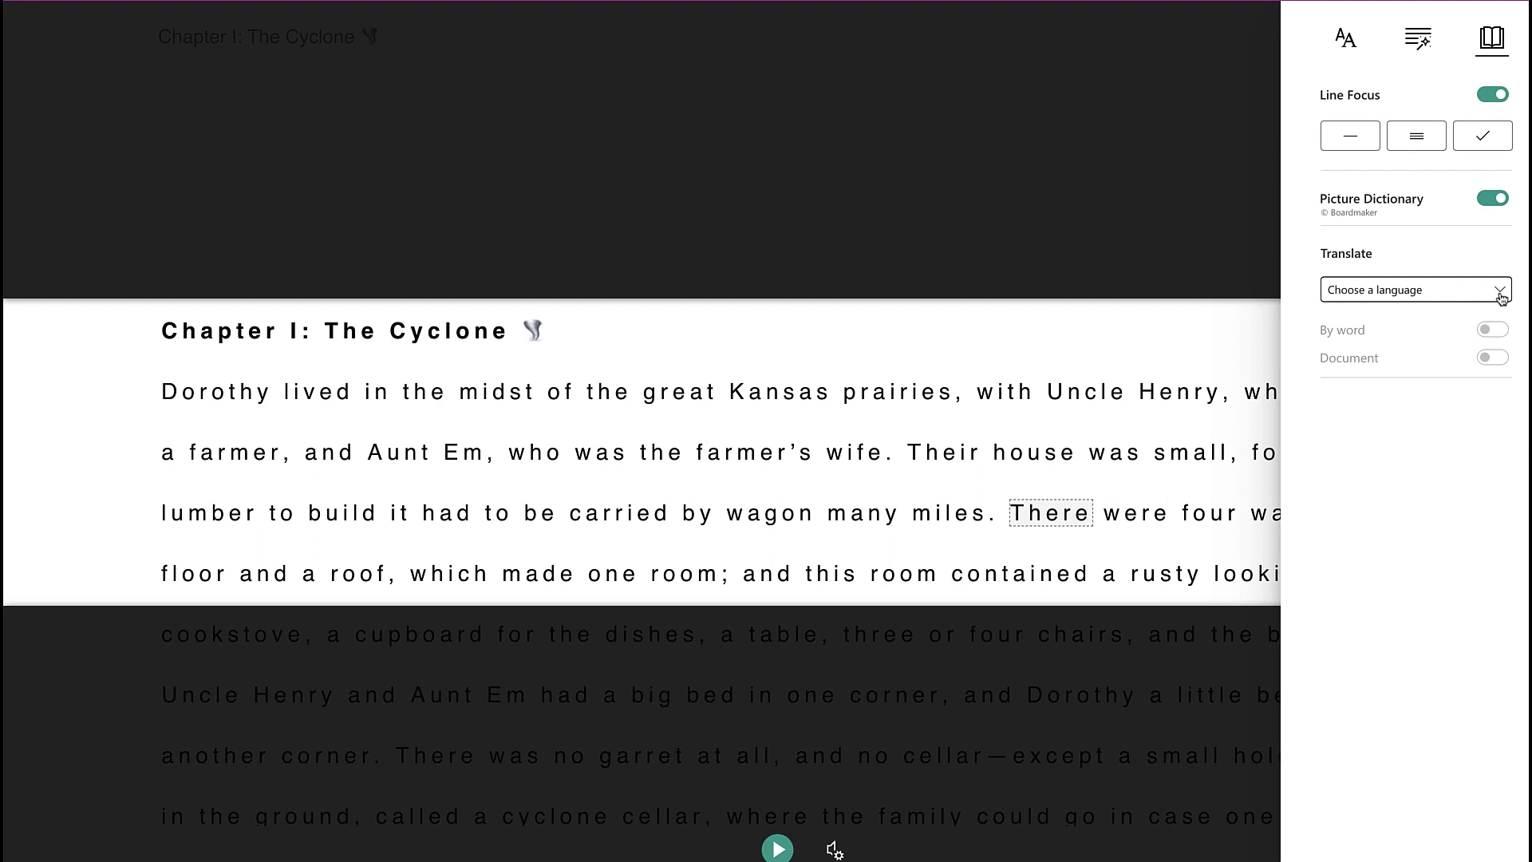
# Step: Set translation to Spanish (Spain) with Document translation on, then close Reading Preferences
pyautogui.click(1501, 296)
pyautogui.scroll(-5, 1468, 451)
pyautogui.scroll(-18, 1468, 454)
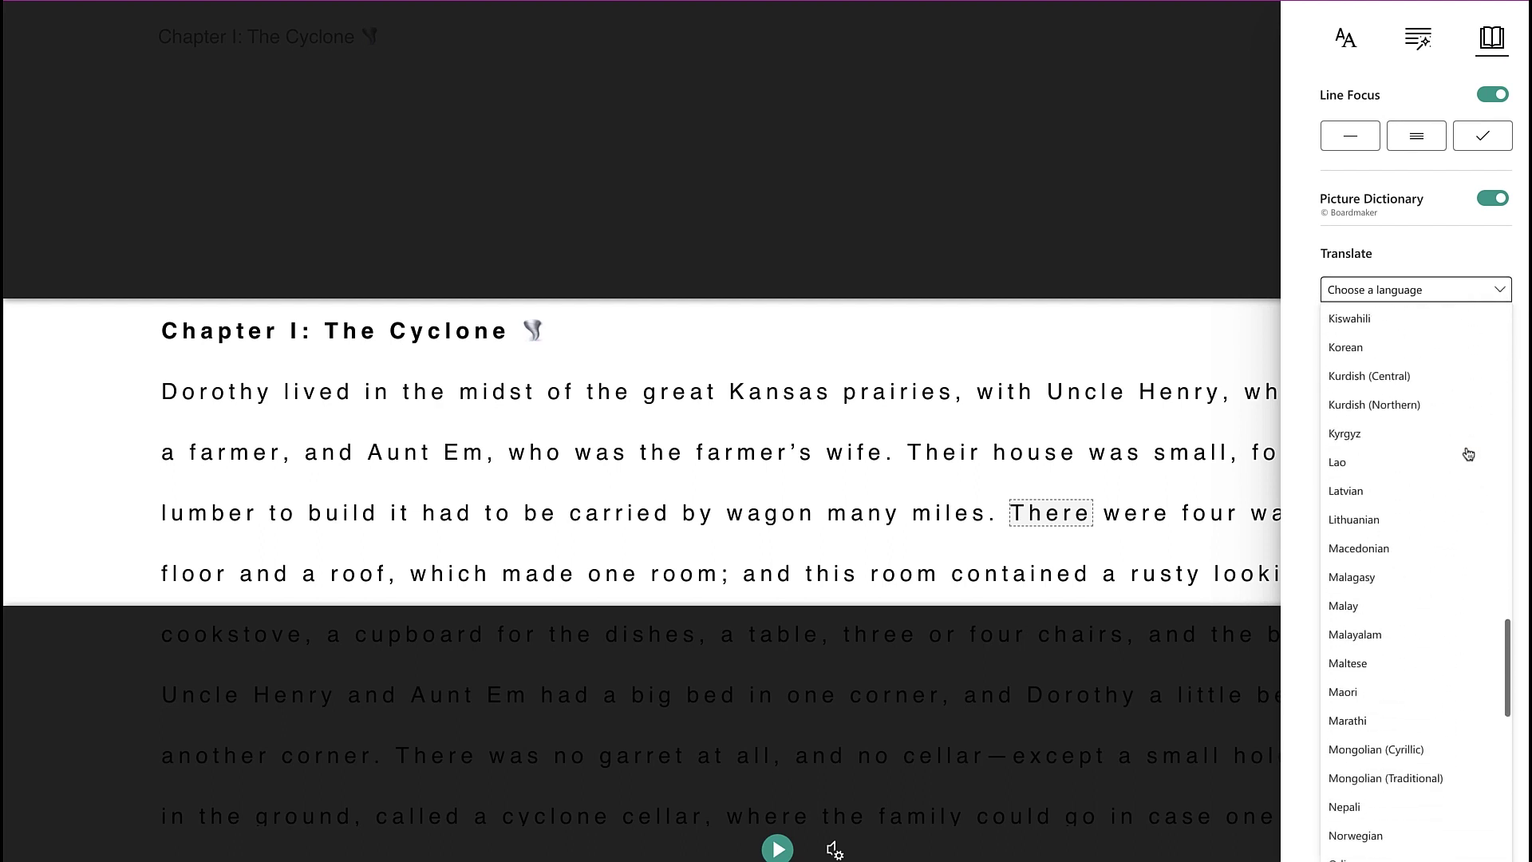
pyautogui.scroll(-9, 1466, 455)
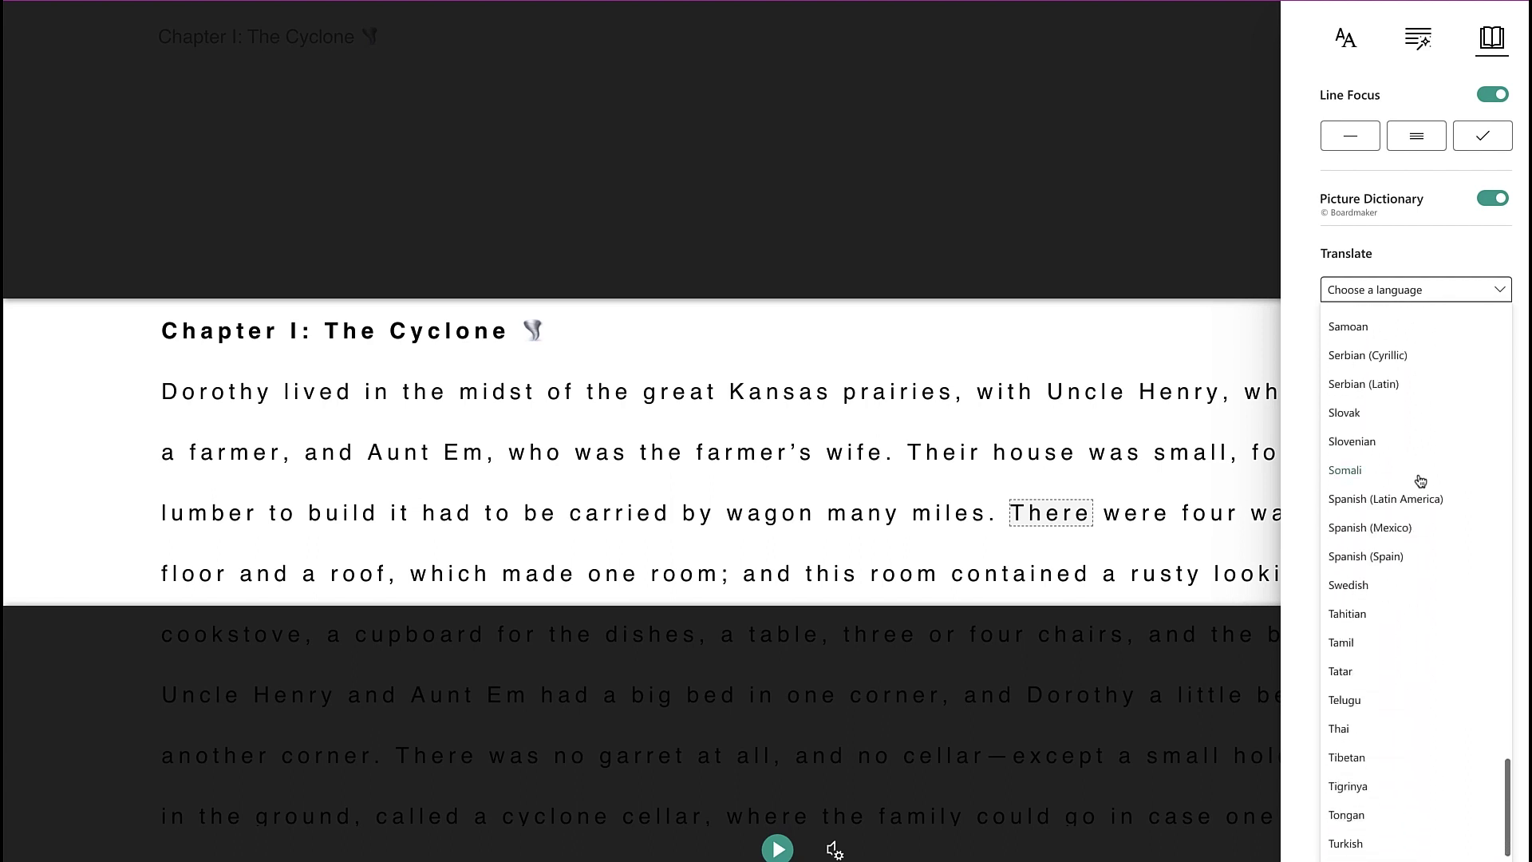
pyautogui.click(1362, 559)
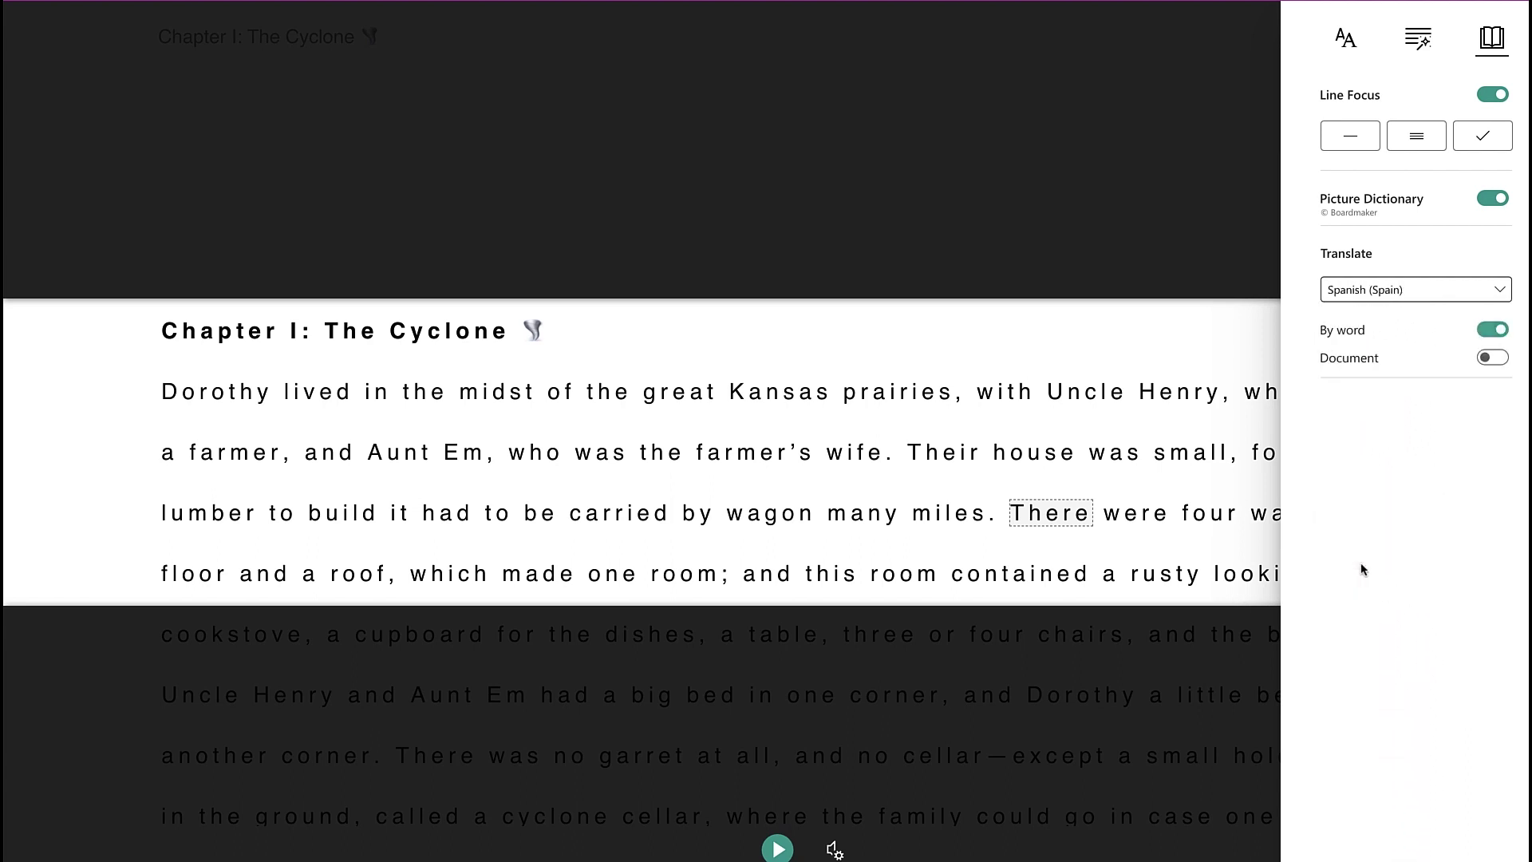
pyautogui.click(1493, 359)
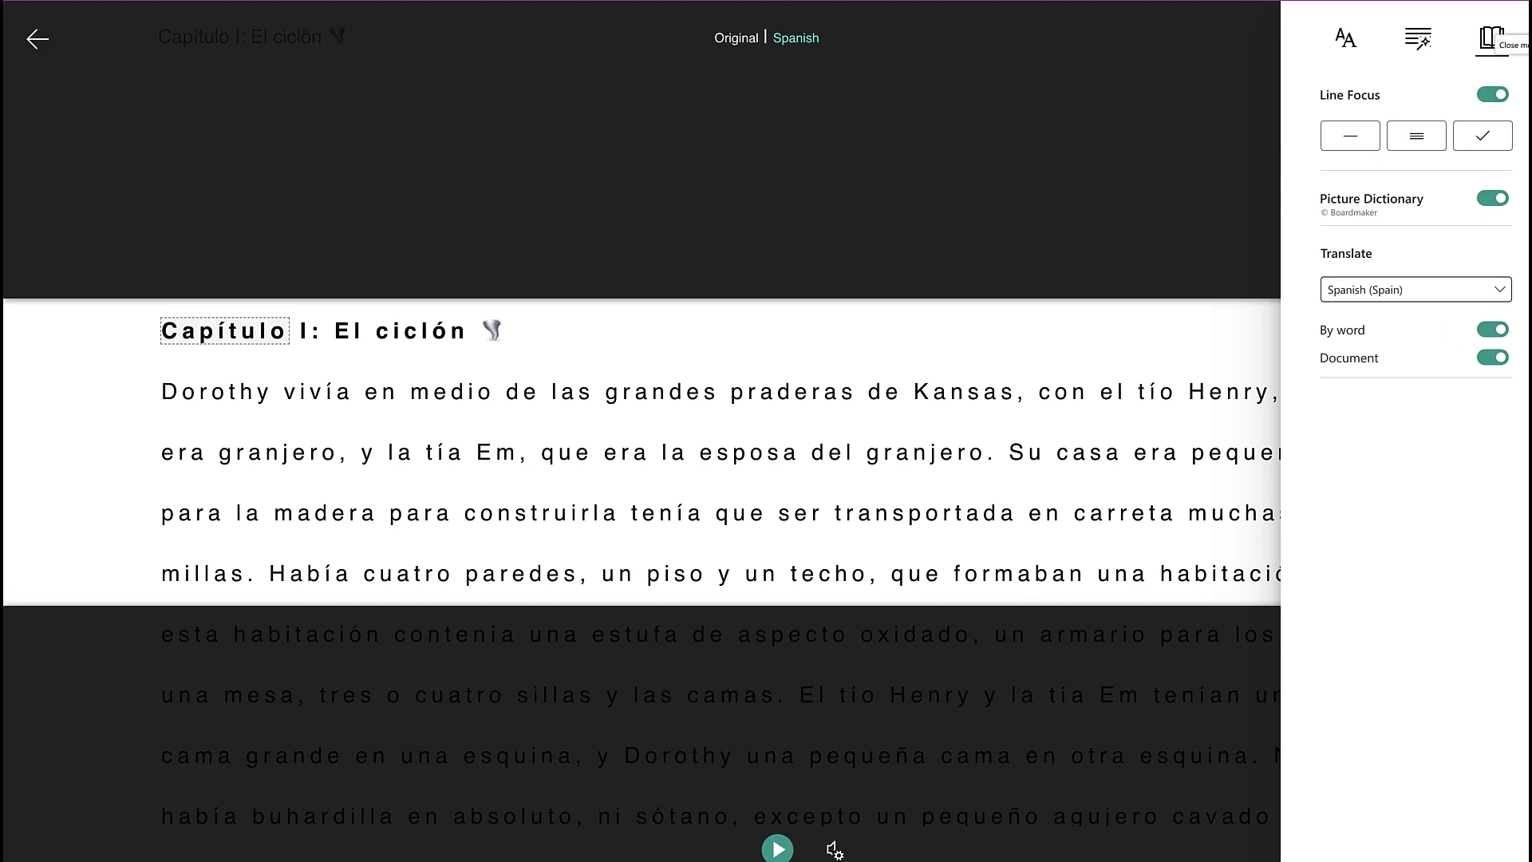
pyautogui.click(1498, 40)
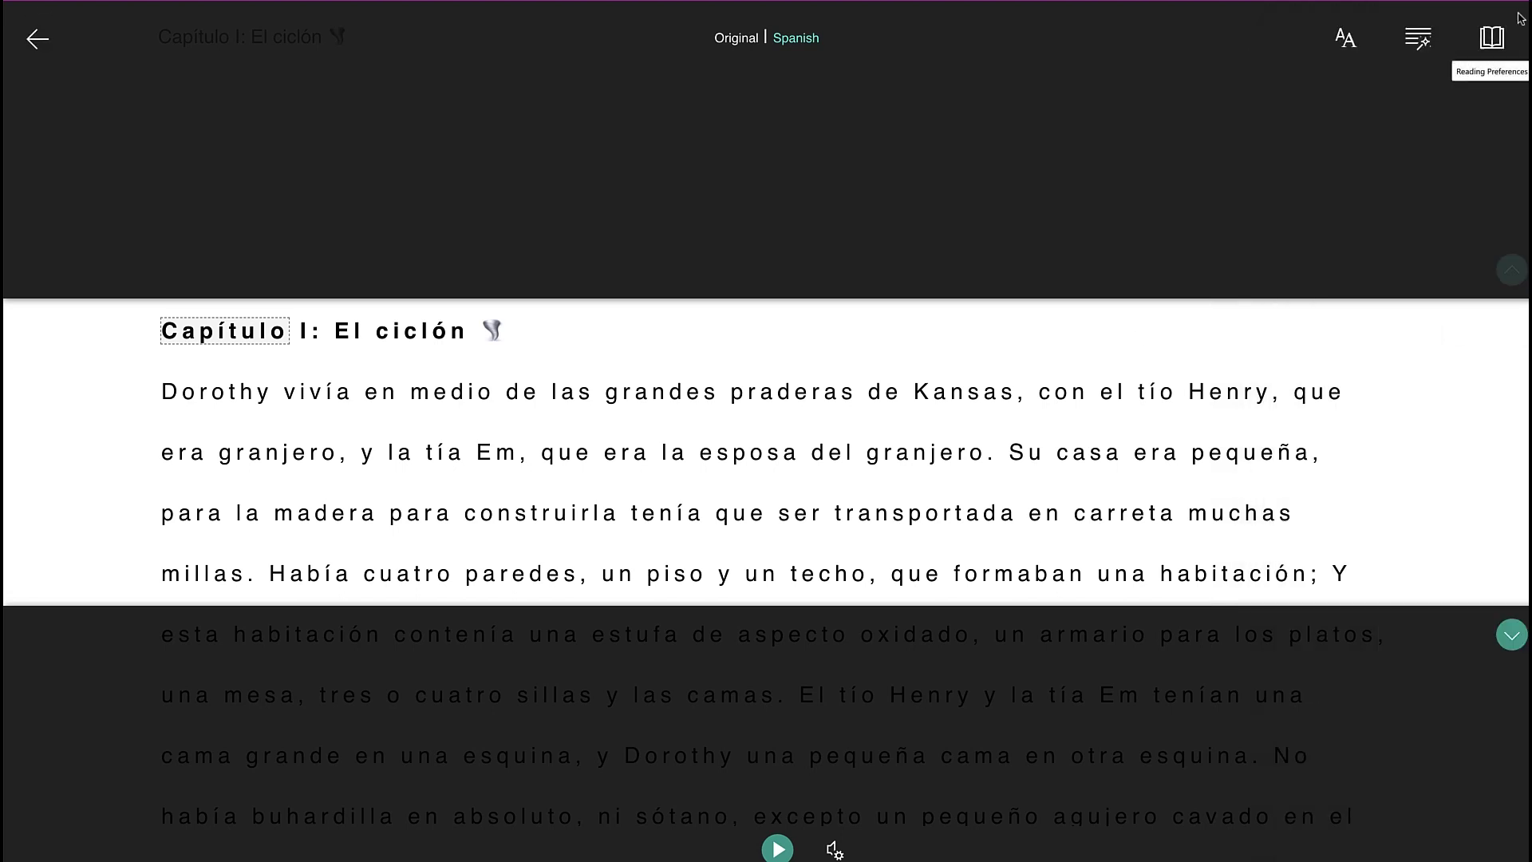
# Step: Exit Immersive Reader and go to the previous Immersive Reader Assignment page
pyautogui.click(38, 40)
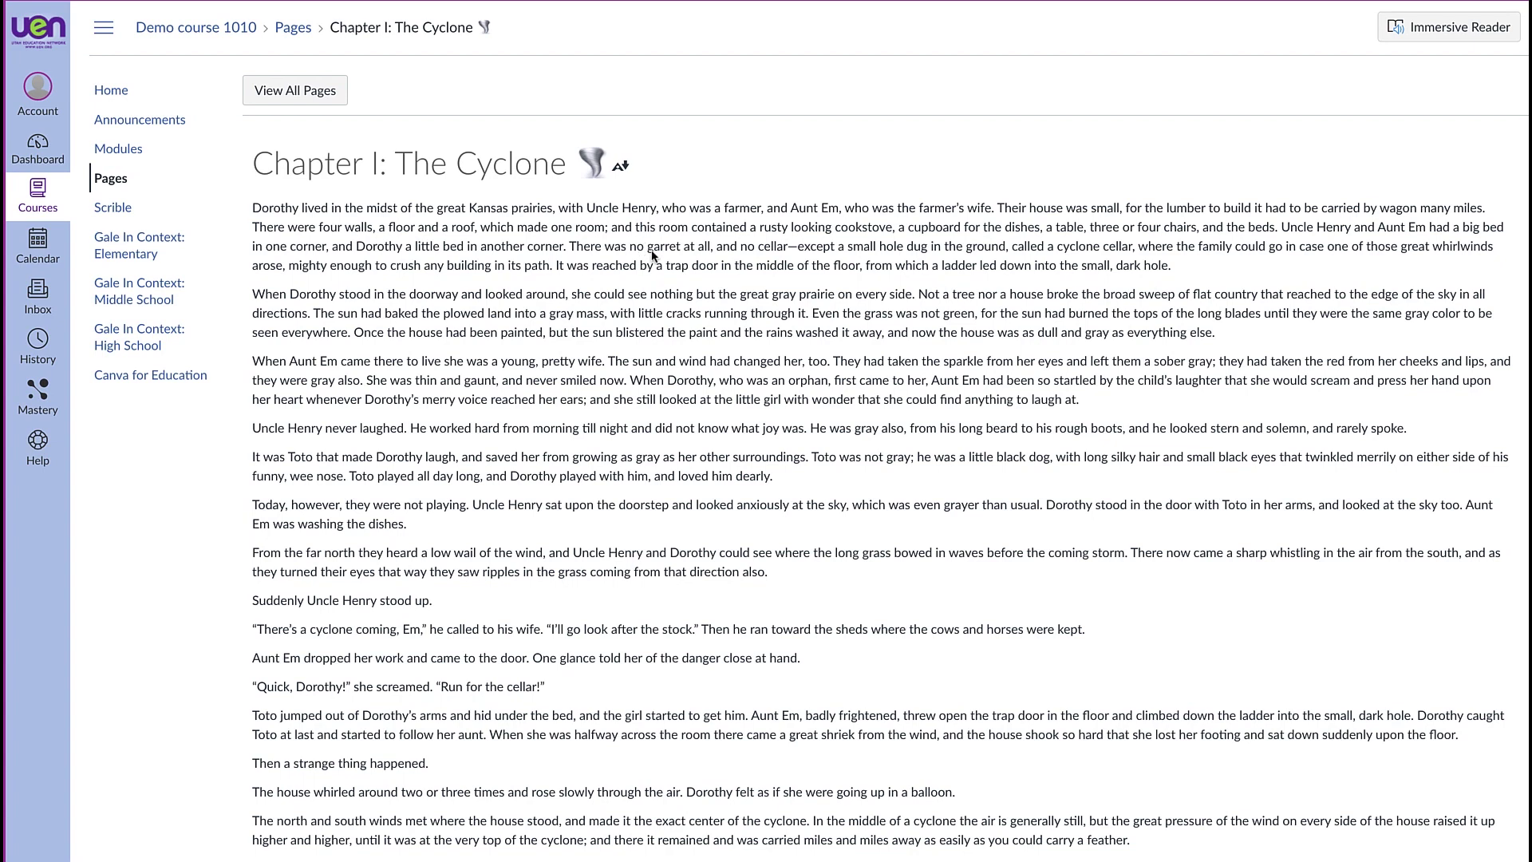
pyautogui.scroll(-1, 1004, 323)
pyautogui.scroll(-3, 1004, 323)
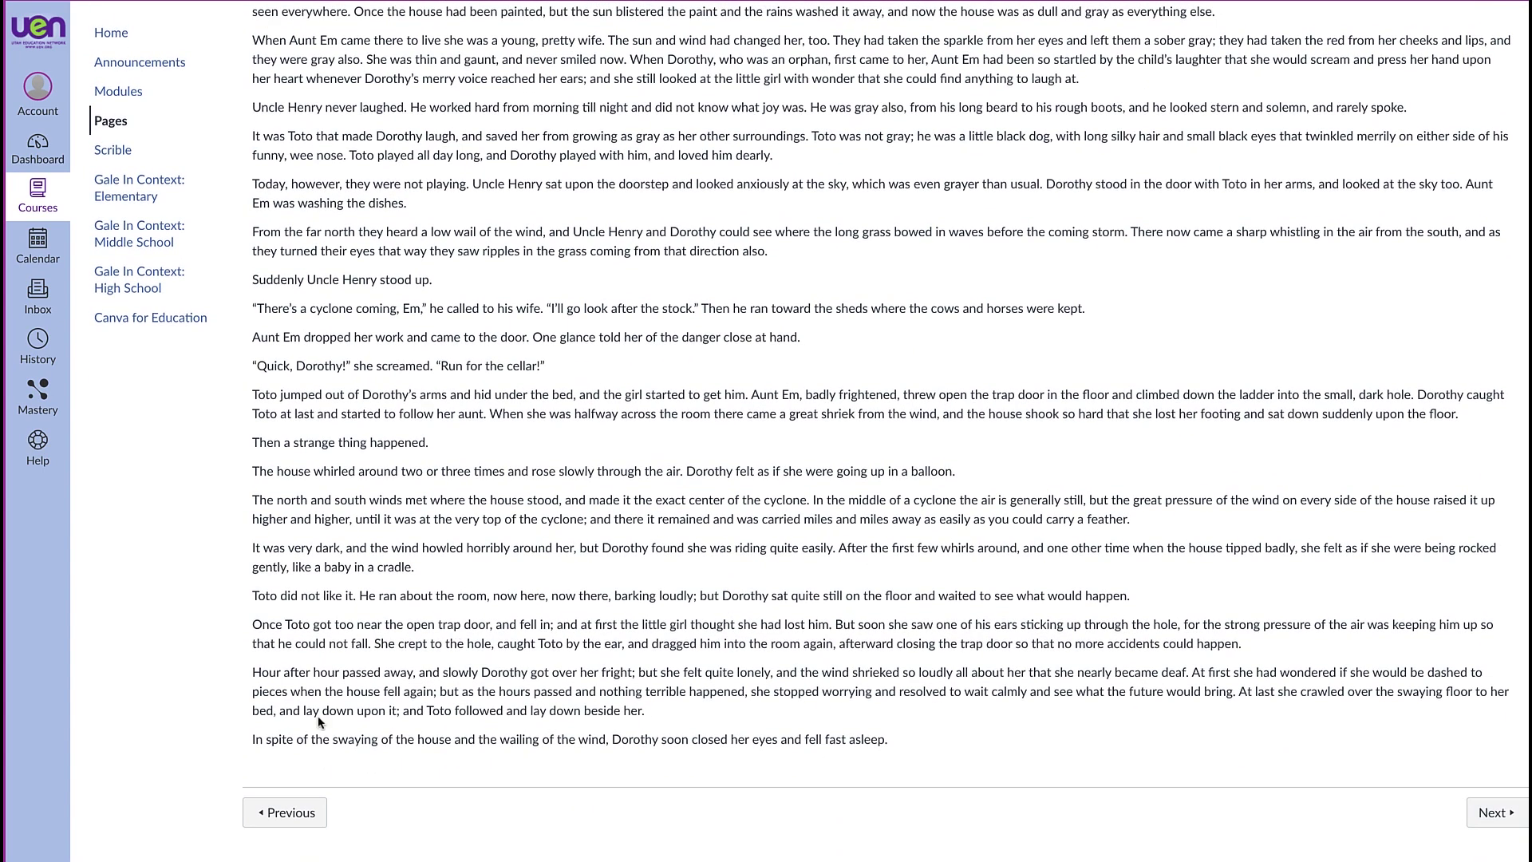
pyautogui.click(283, 809)
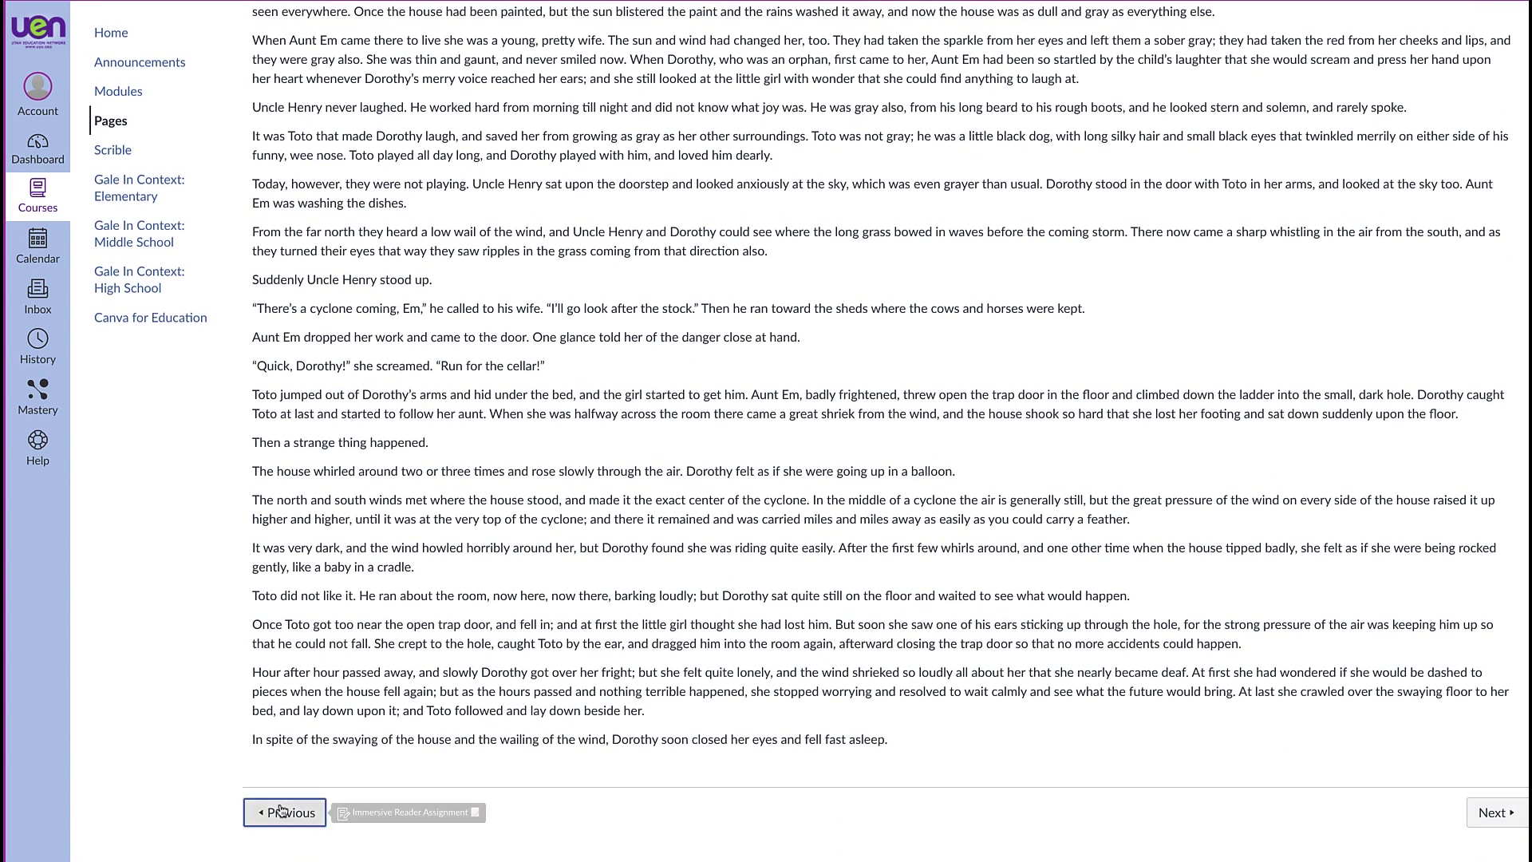